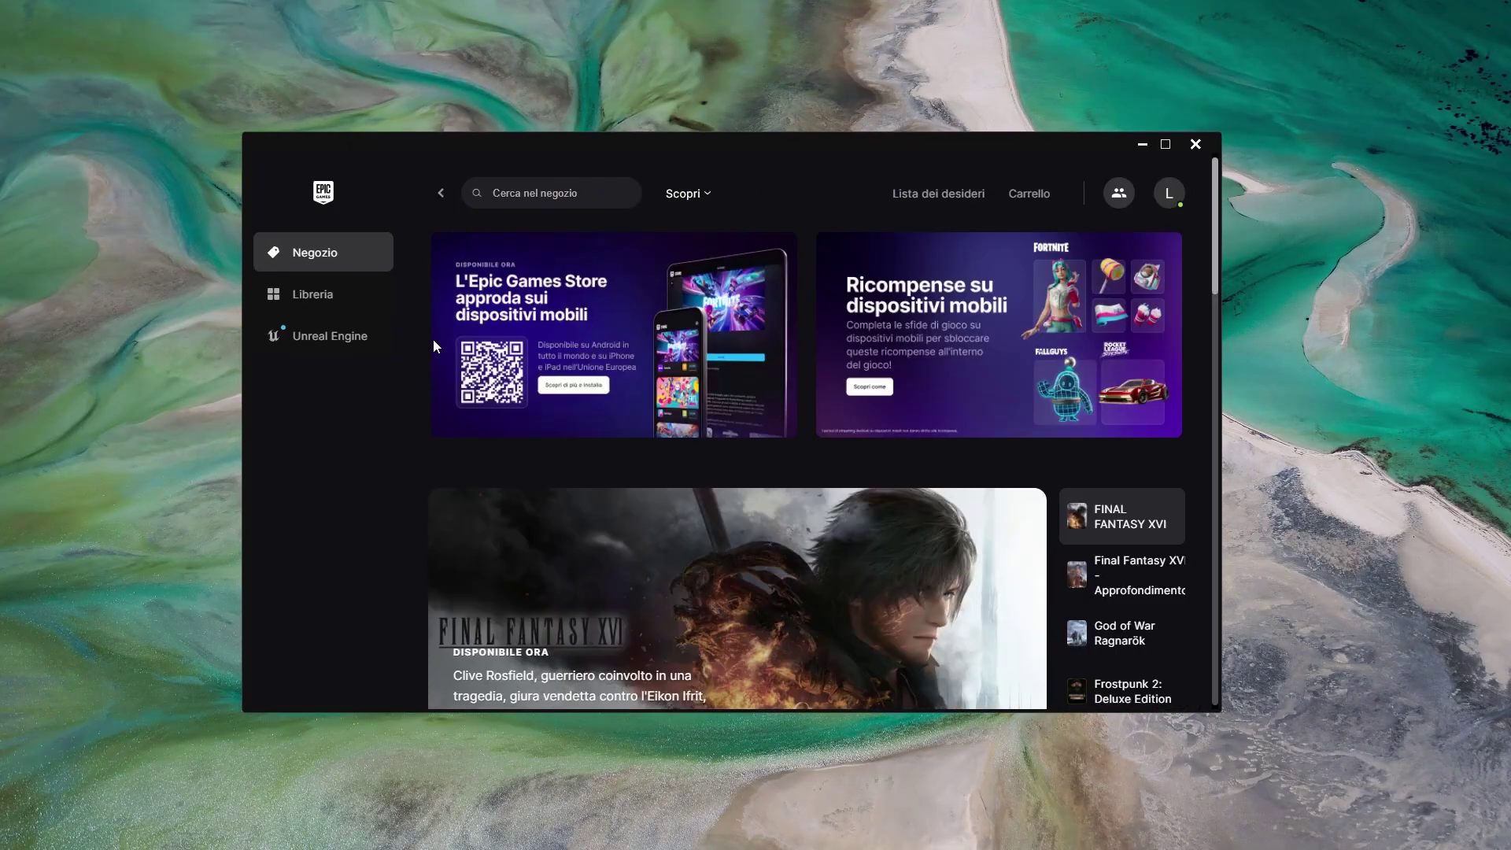
Step: Install Twinmotion 2024.1.1 into C:\Program Files\Epic Games from the launcher's Twinmotion page
click(313, 343)
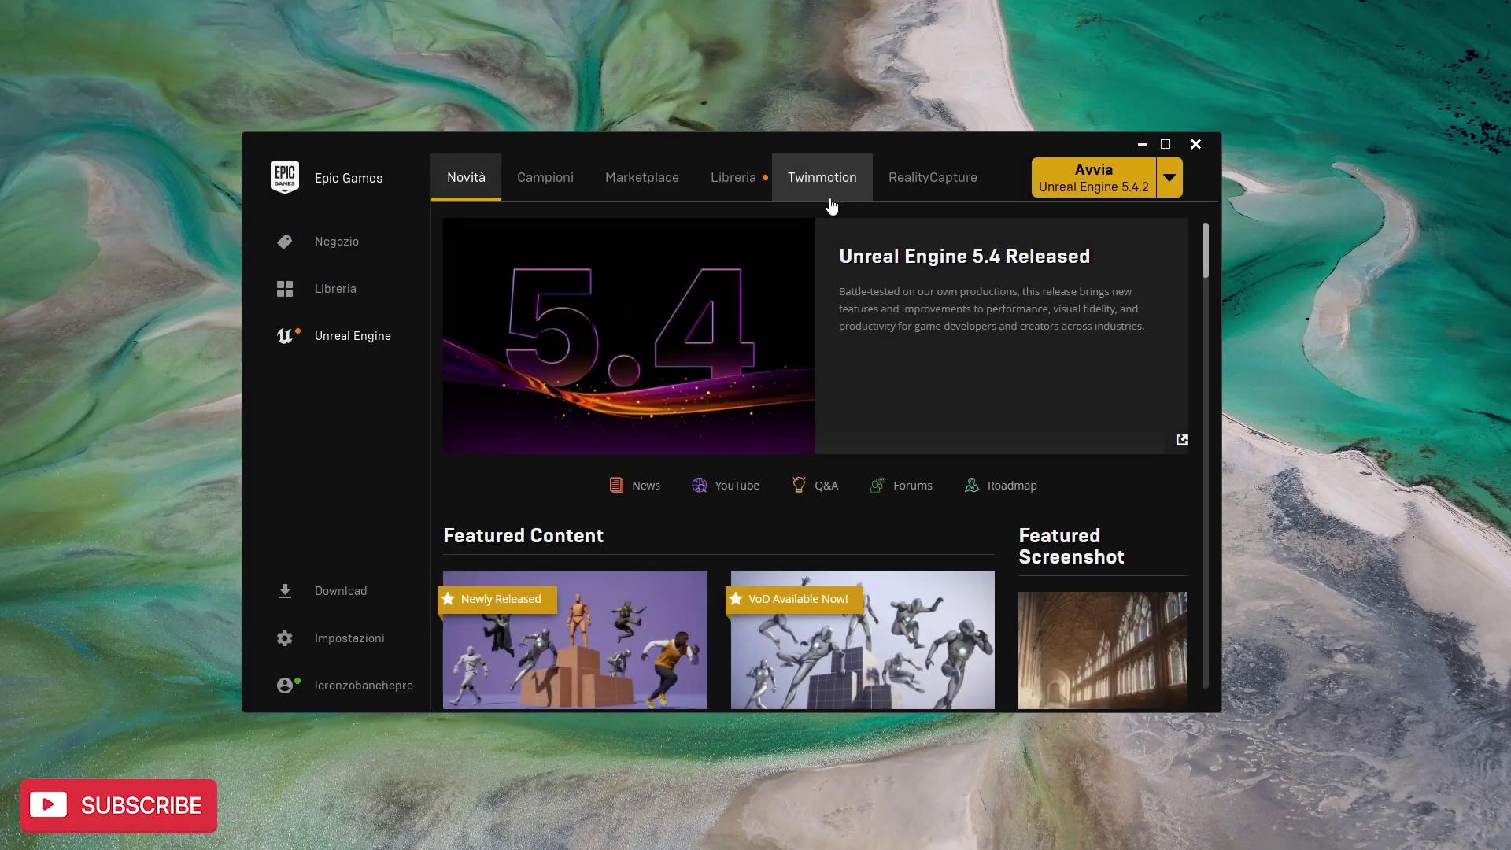
click(839, 180)
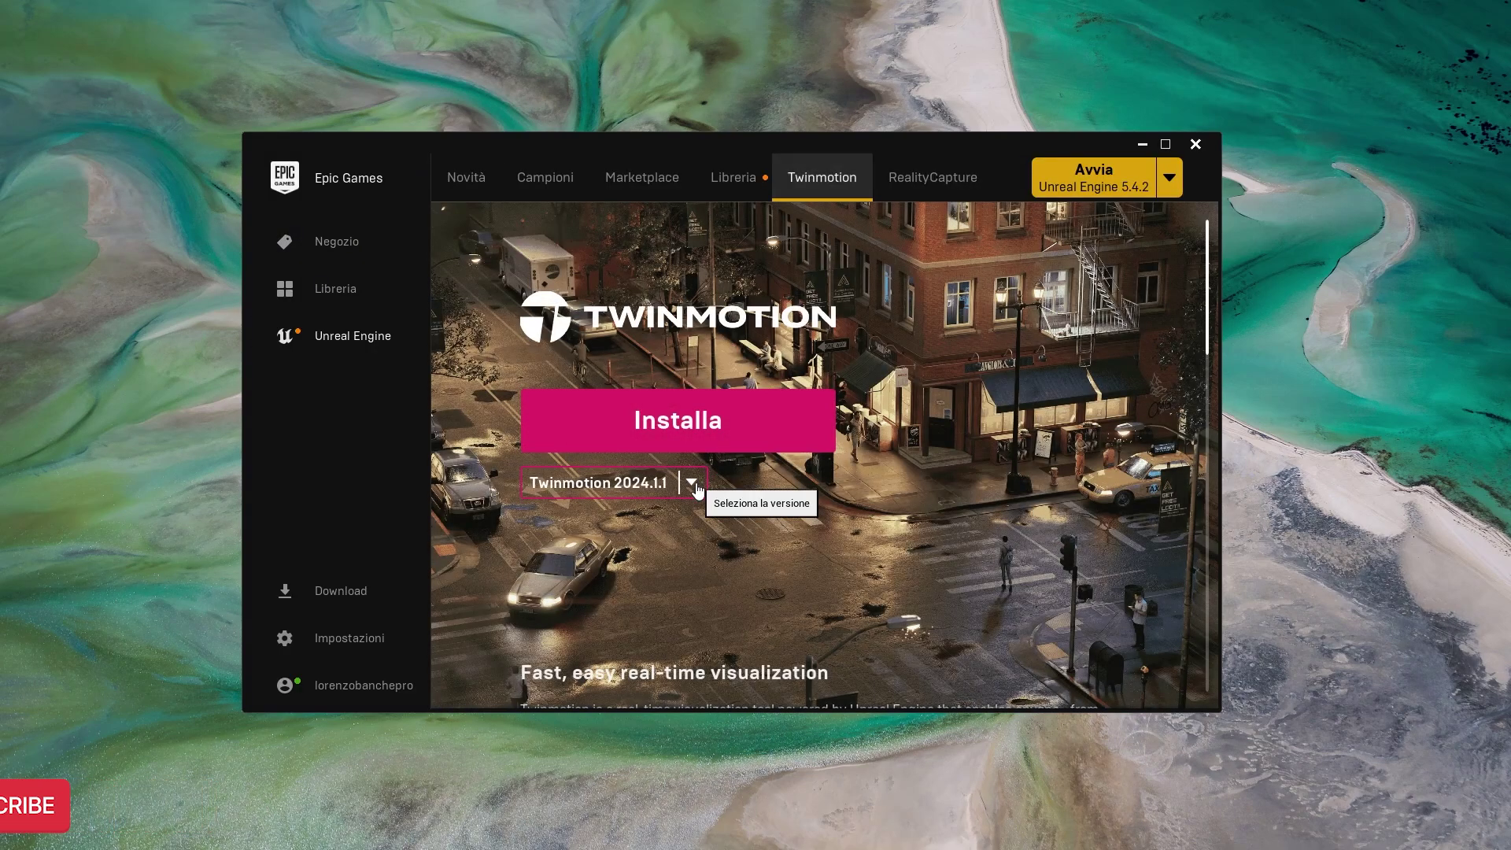
click(694, 484)
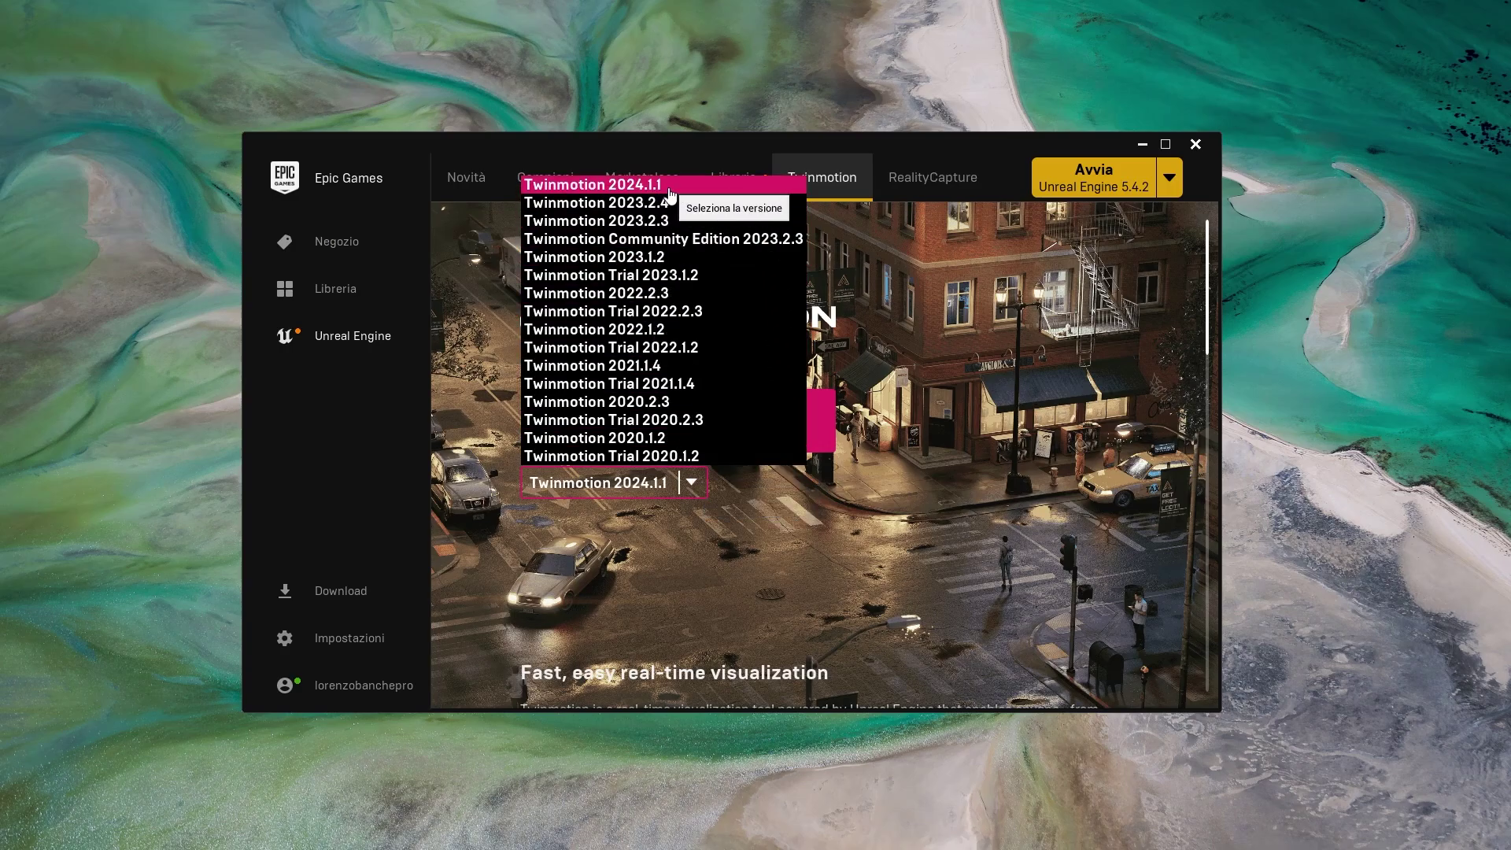
click(647, 192)
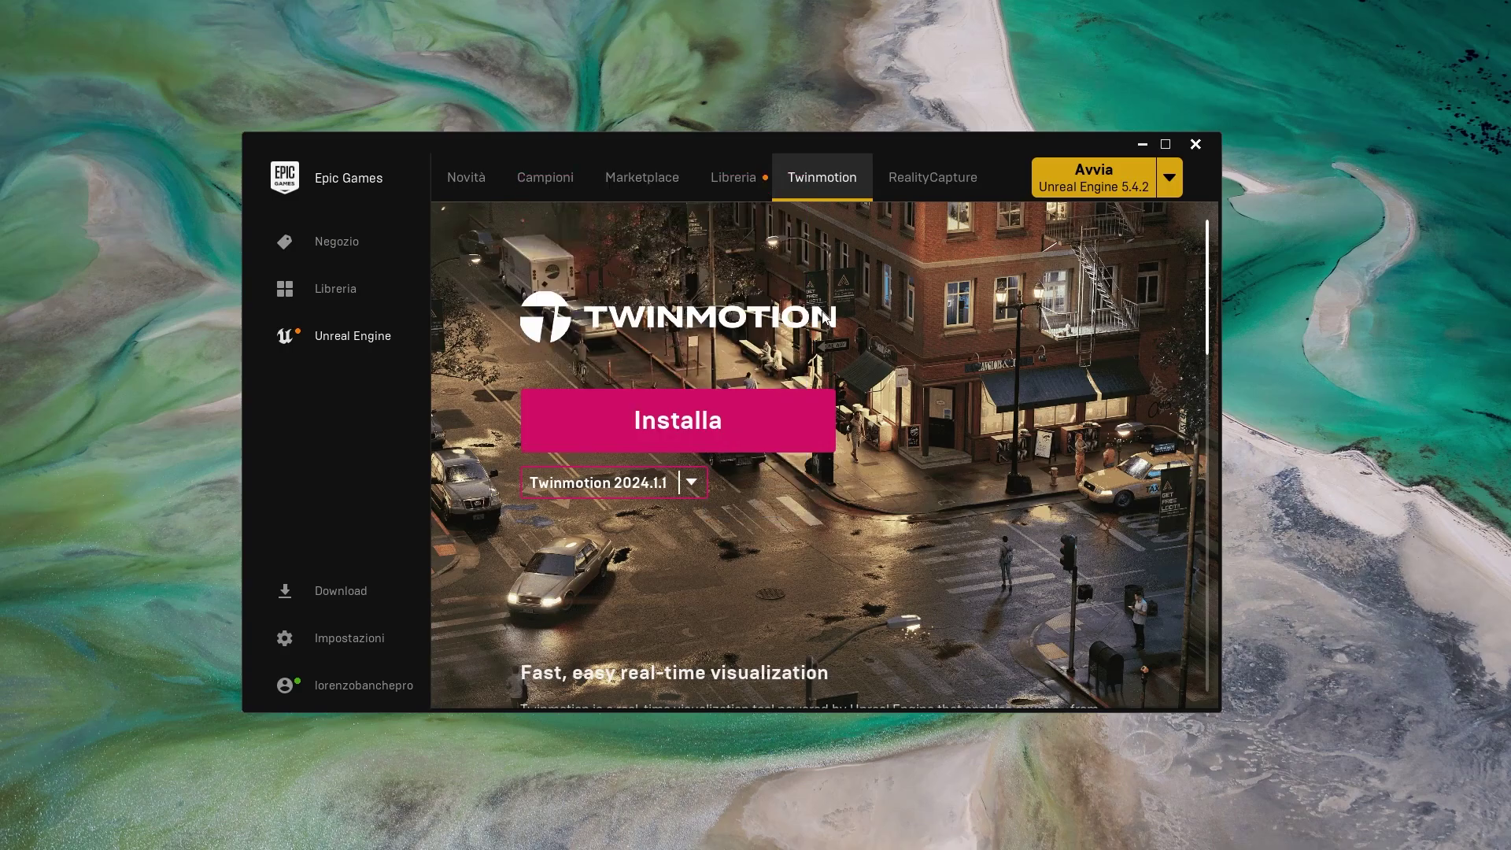
click(698, 432)
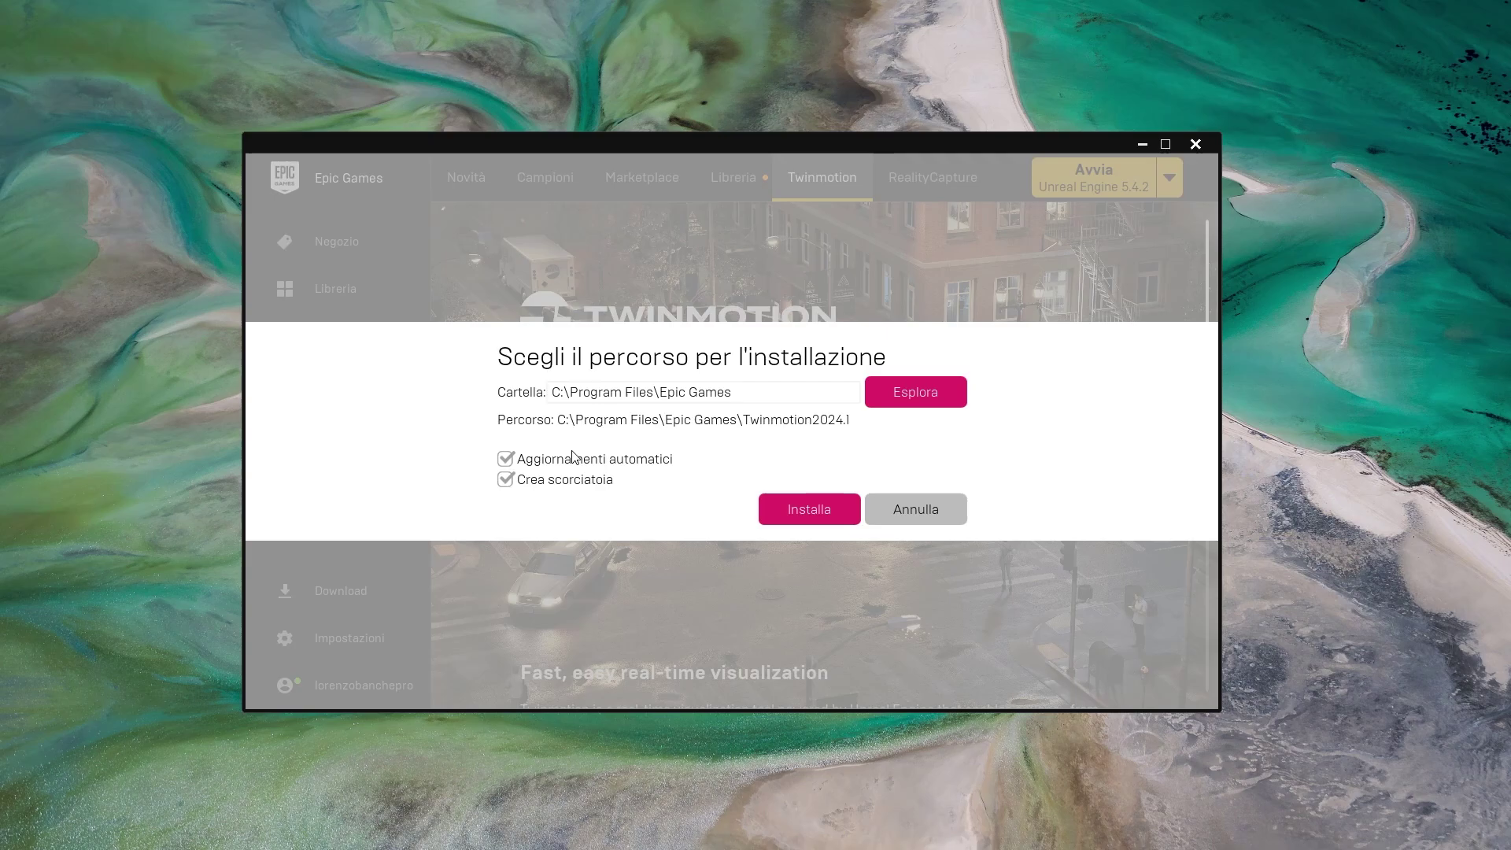
click(790, 512)
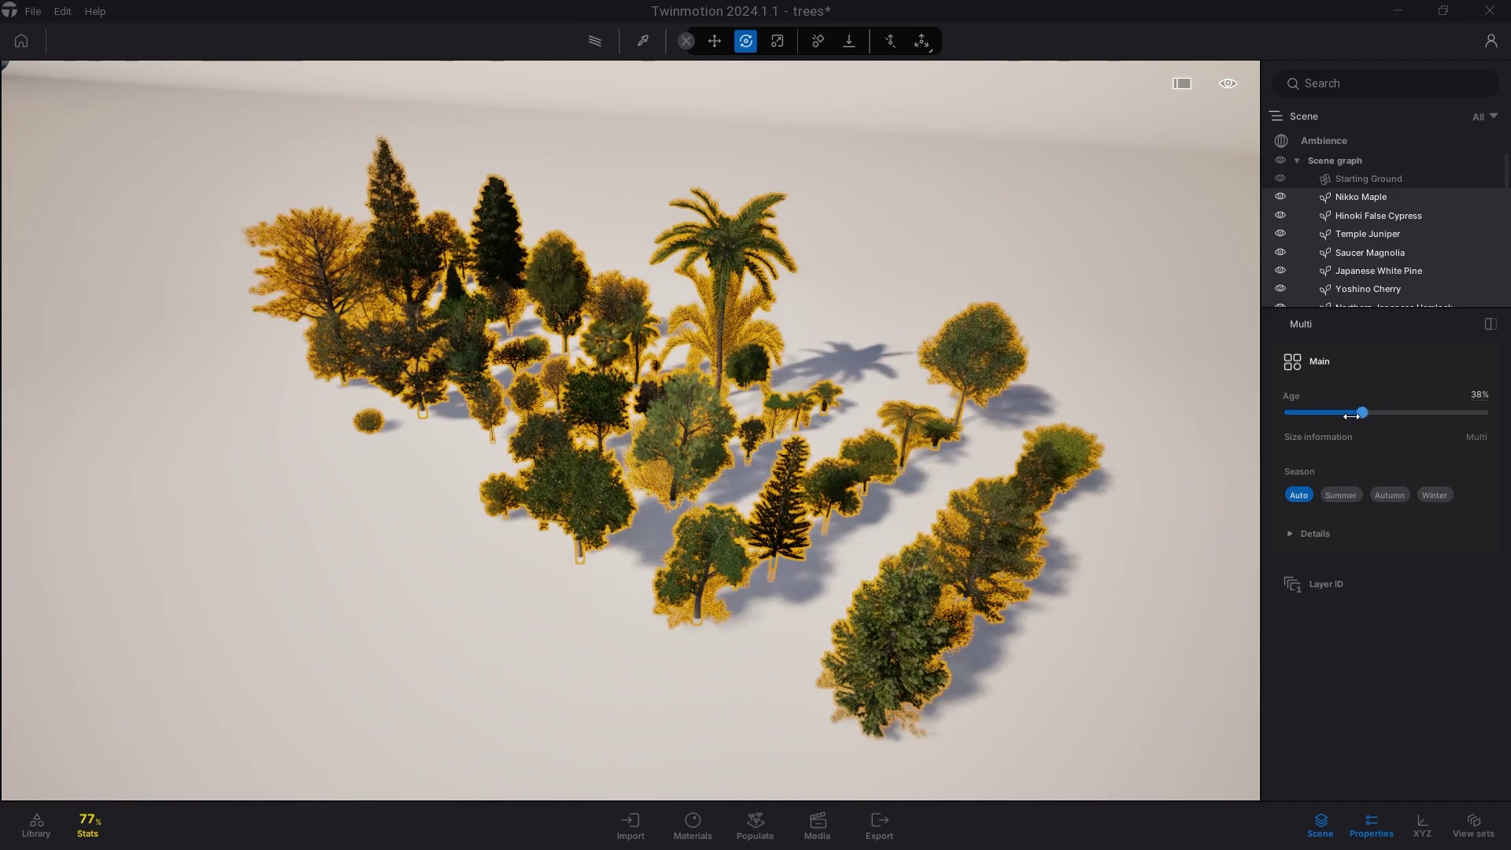
Step: Set the selected trees' age to 49%, switch them to autumn then winter, and deselect
mouse_move(1352, 414)
mouse_down()
mouse_move(1297, 428)
mouse_move(1472, 406)
mouse_move(1383, 413)
mouse_up()
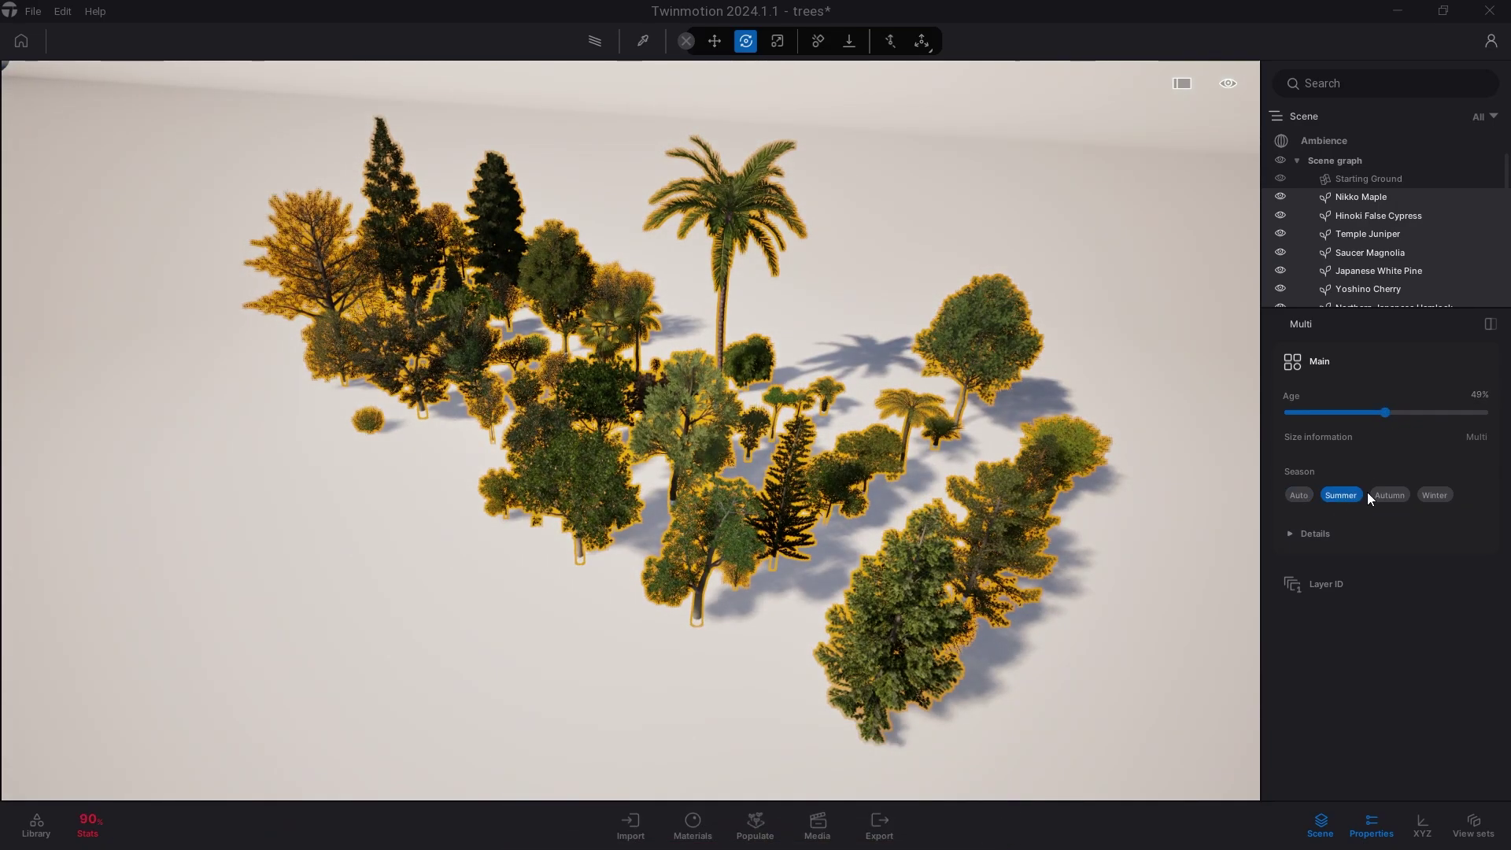
click(1391, 494)
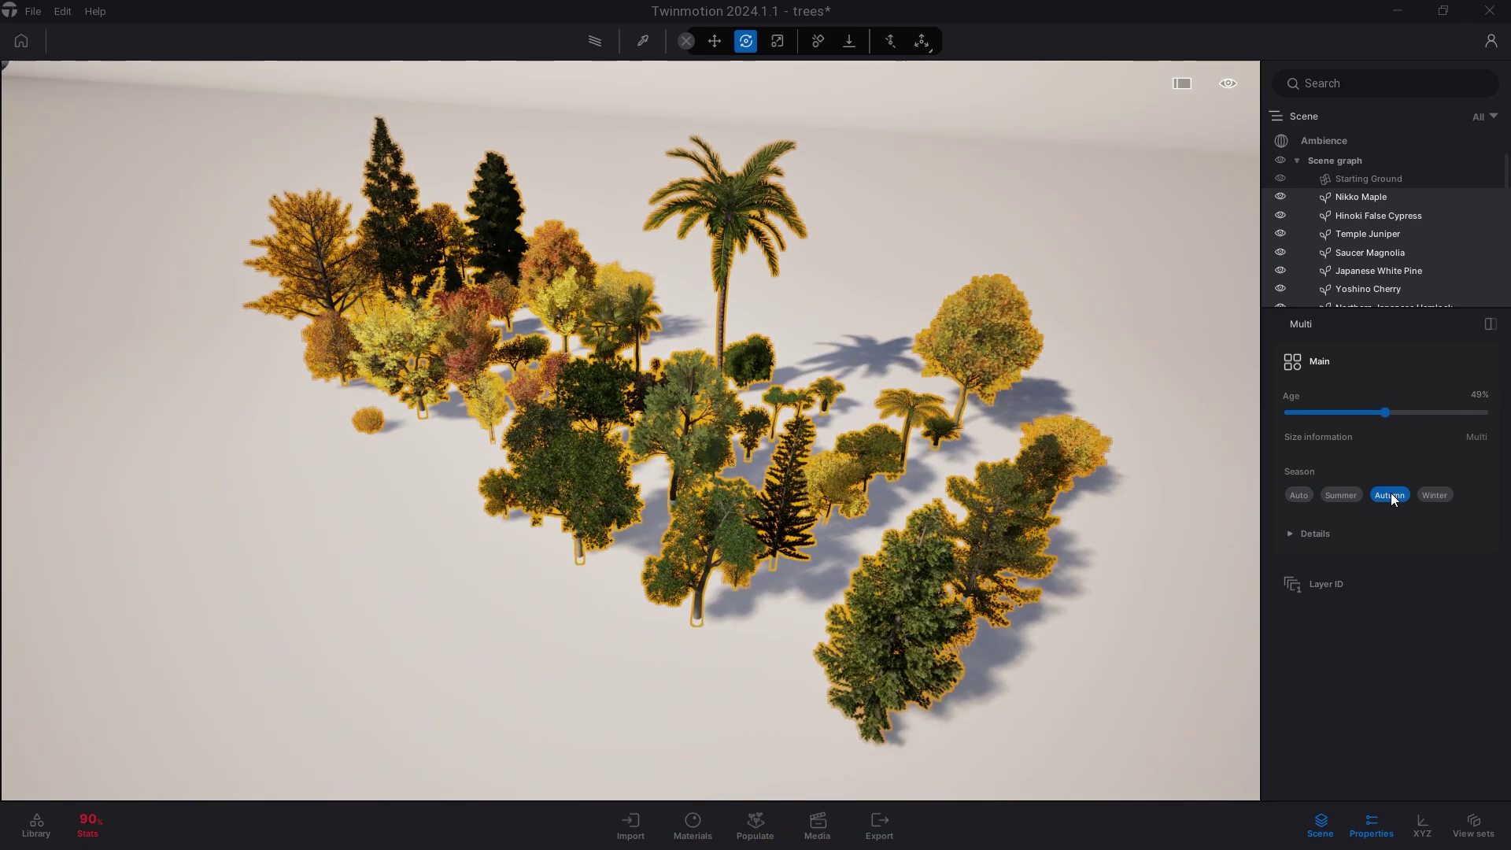
click(1438, 495)
click(845, 387)
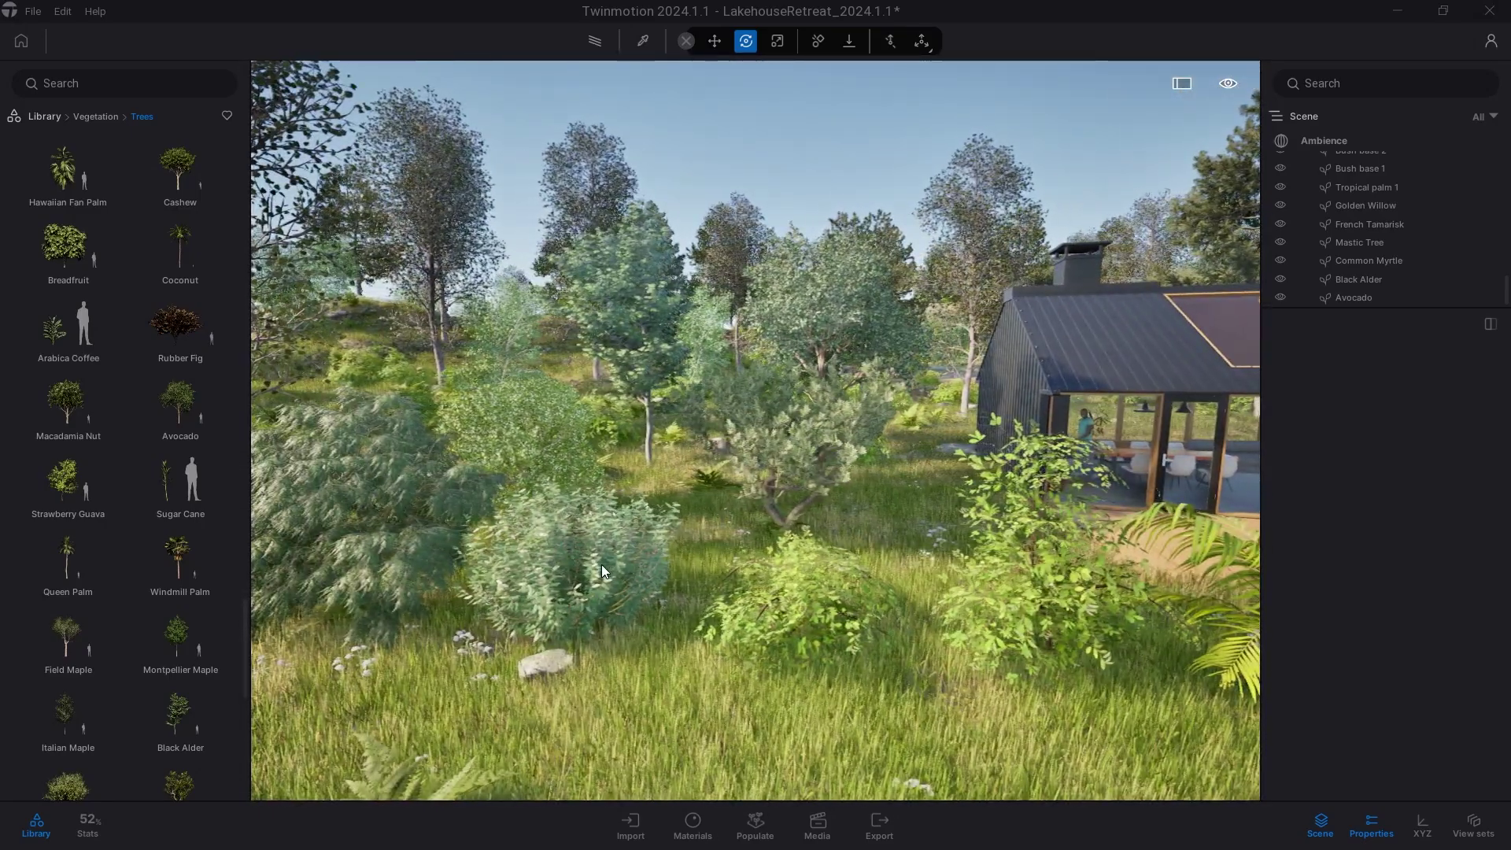
Step: Check the Golden Willow's Sway option, then raise Ambience wind speed to about 3.98
click(601, 570)
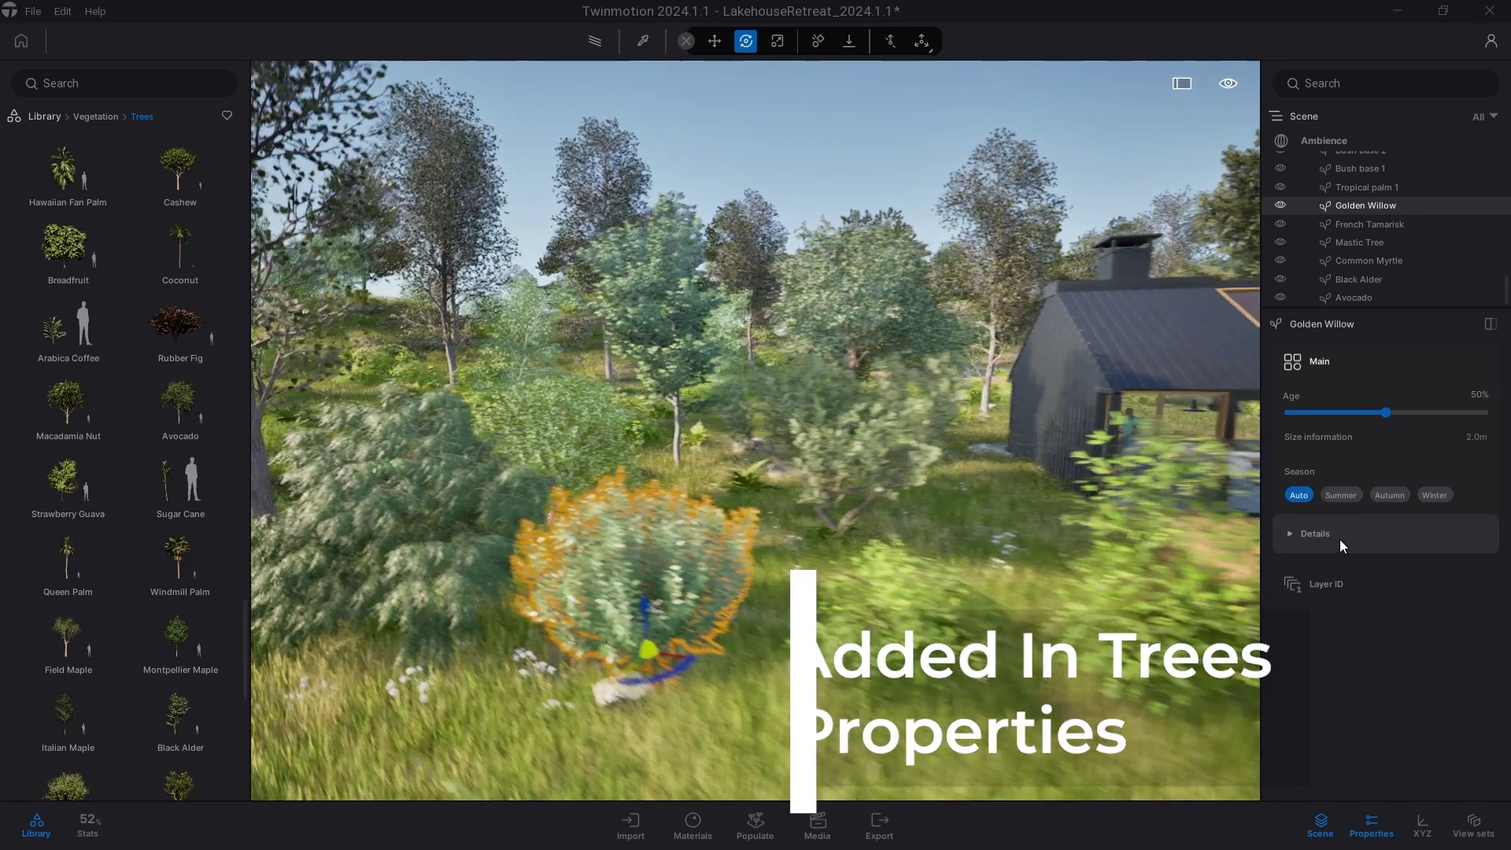
click(1339, 539)
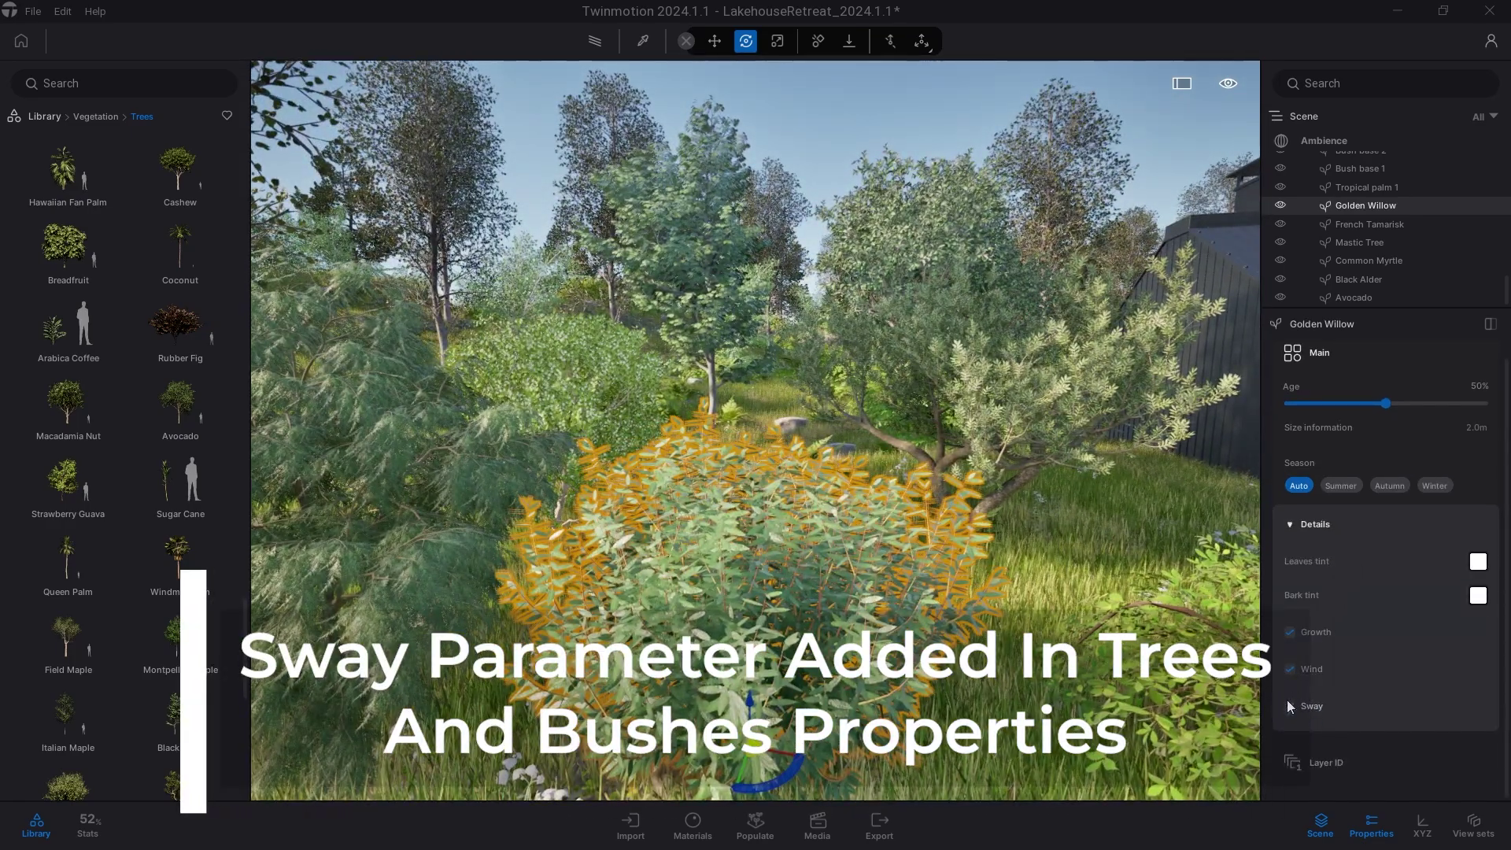
click(1322, 140)
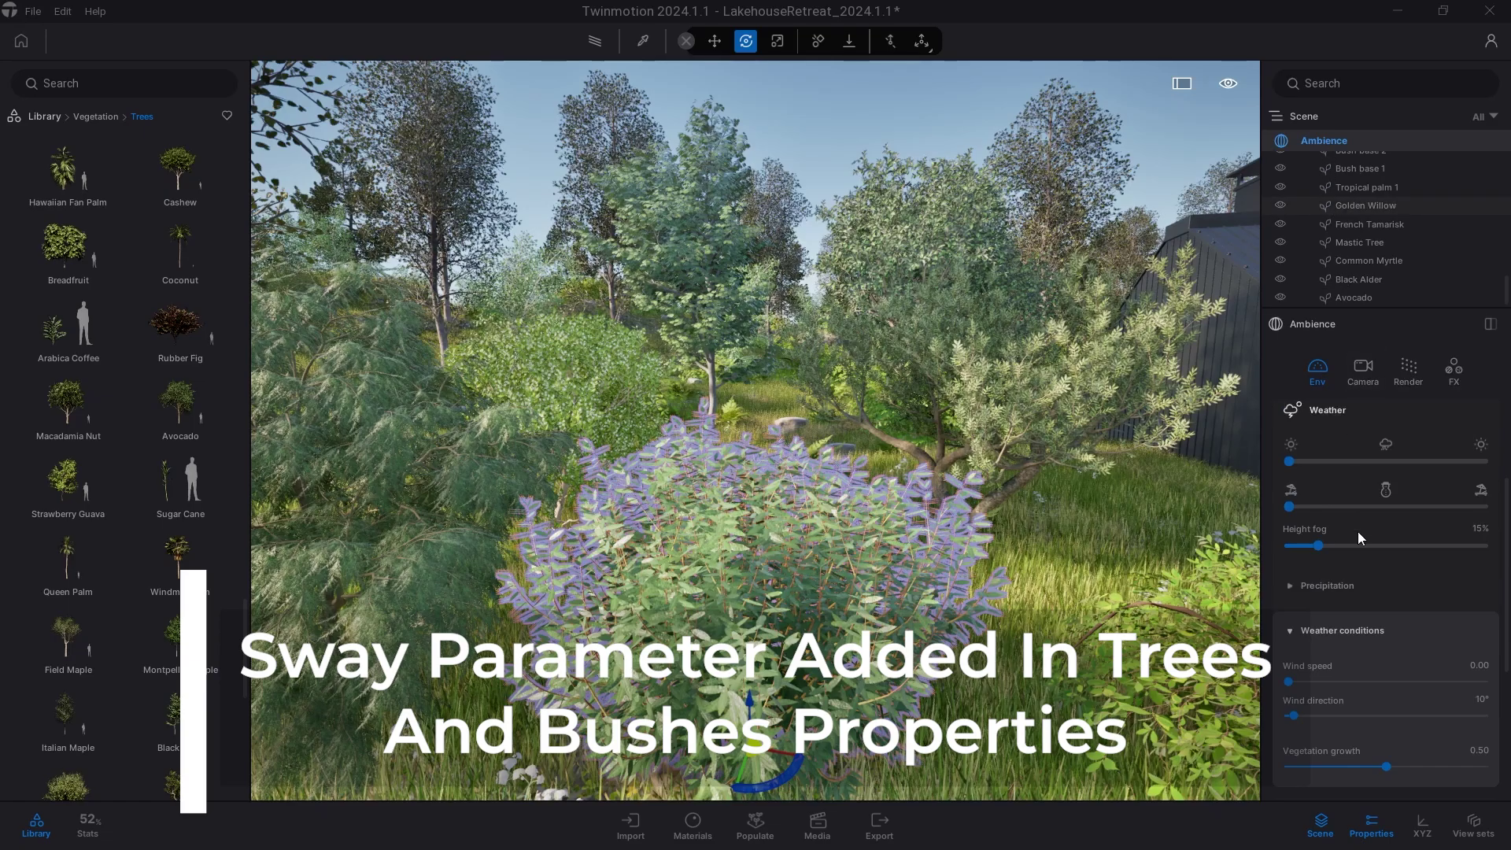
scroll(1358, 661, down, 1)
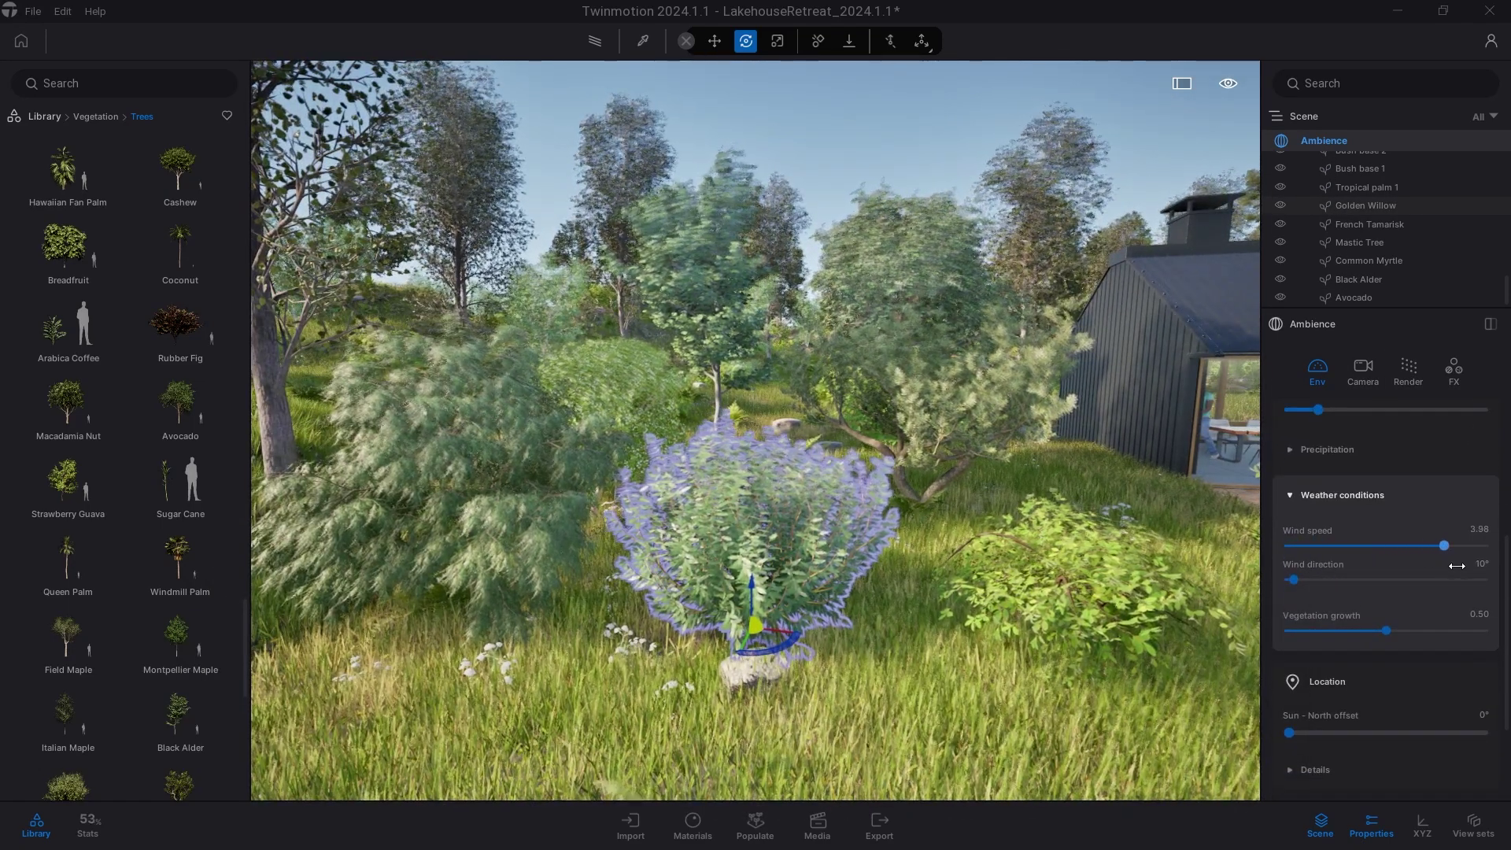
click(974, 656)
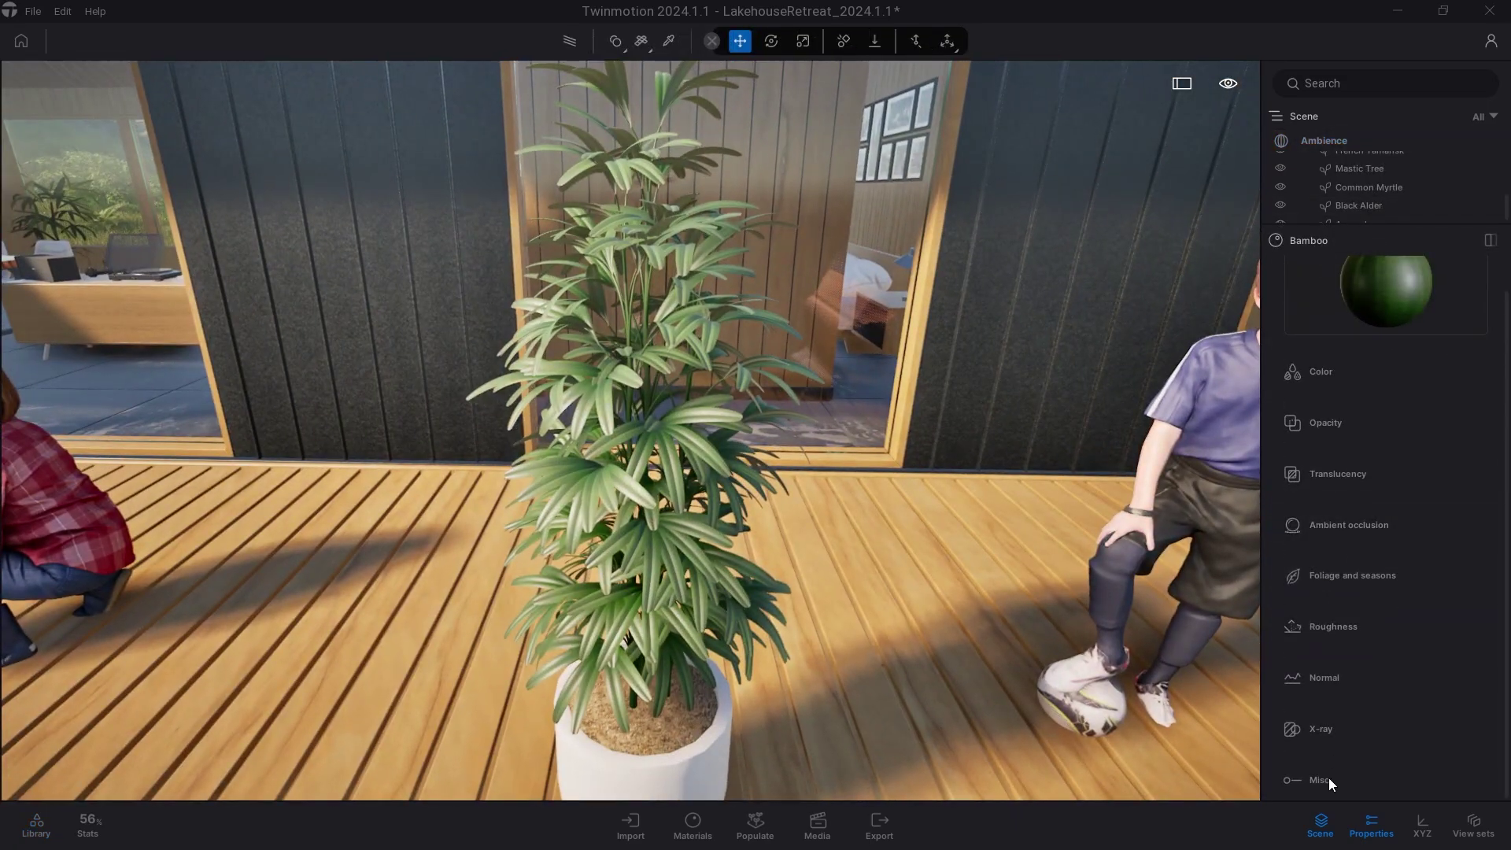
Step: Check the Bamboo material's Sway option, then set Ambience wind speed to 5.00
click(1329, 779)
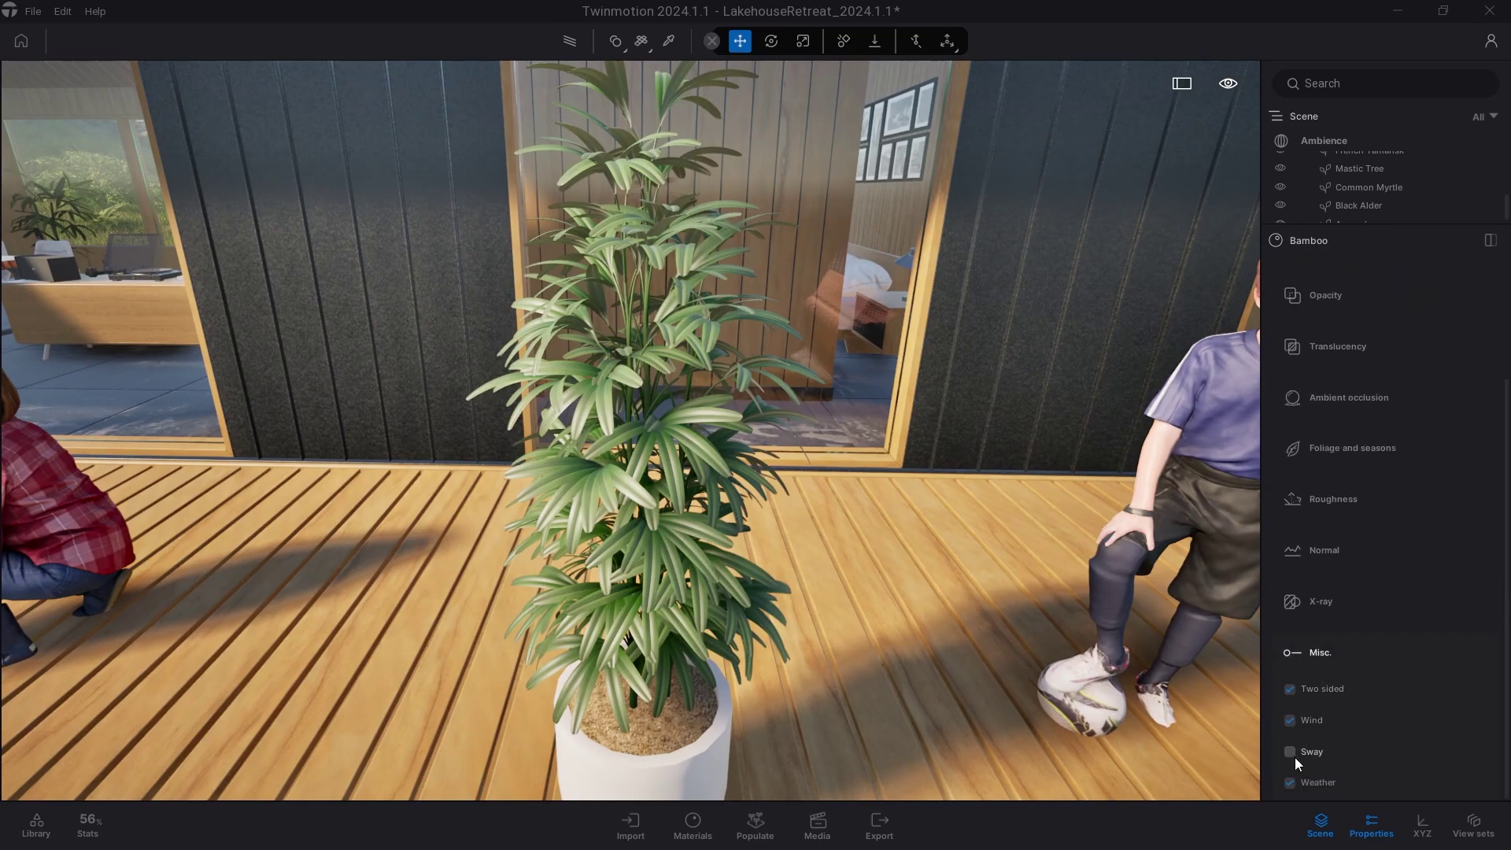
click(1326, 139)
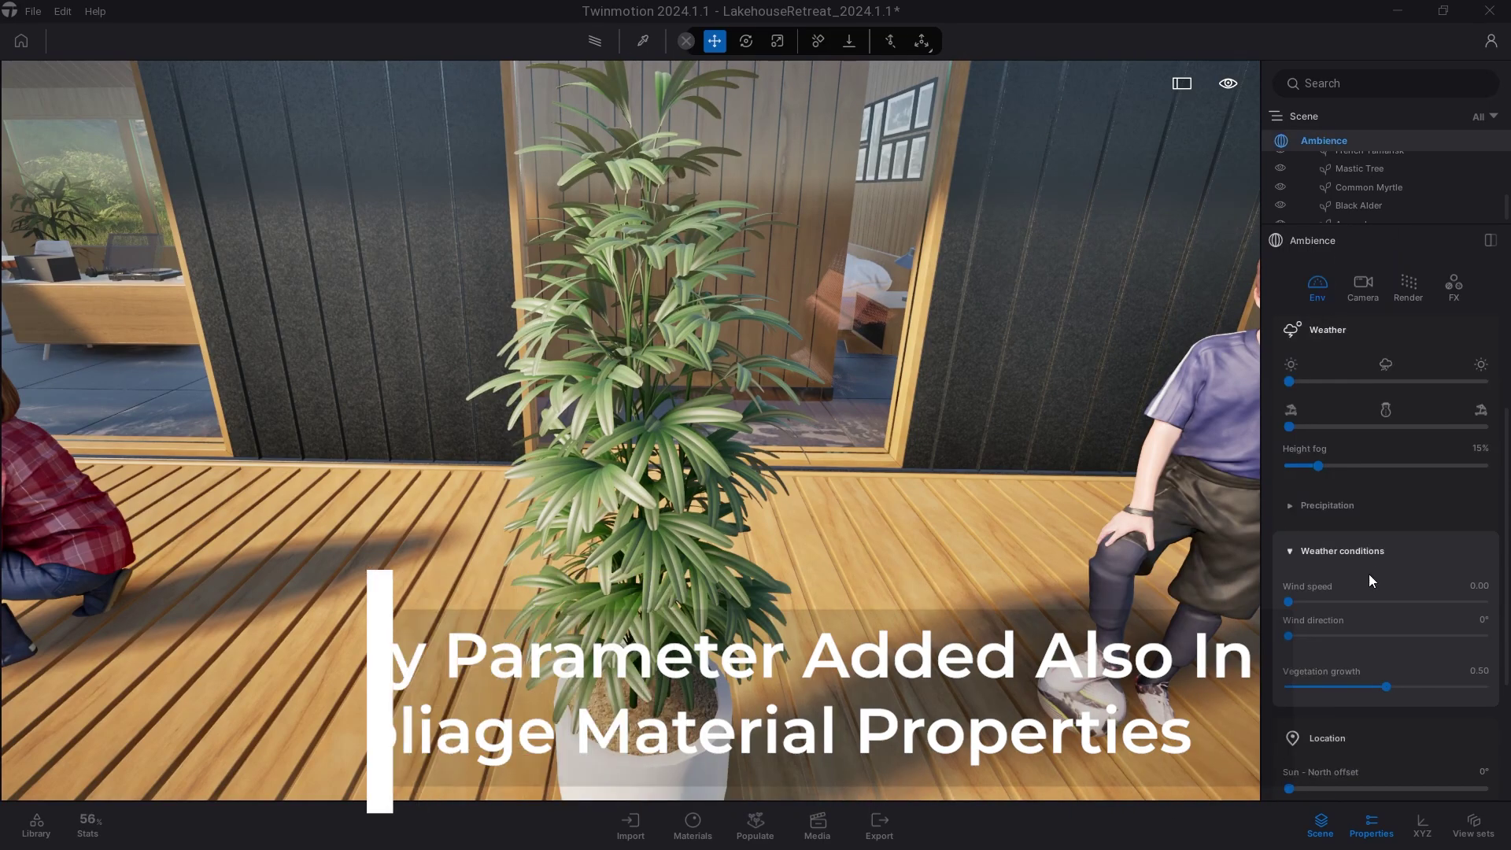
scroll(1335, 555, down, 1)
drag(1289, 534, 1484, 534)
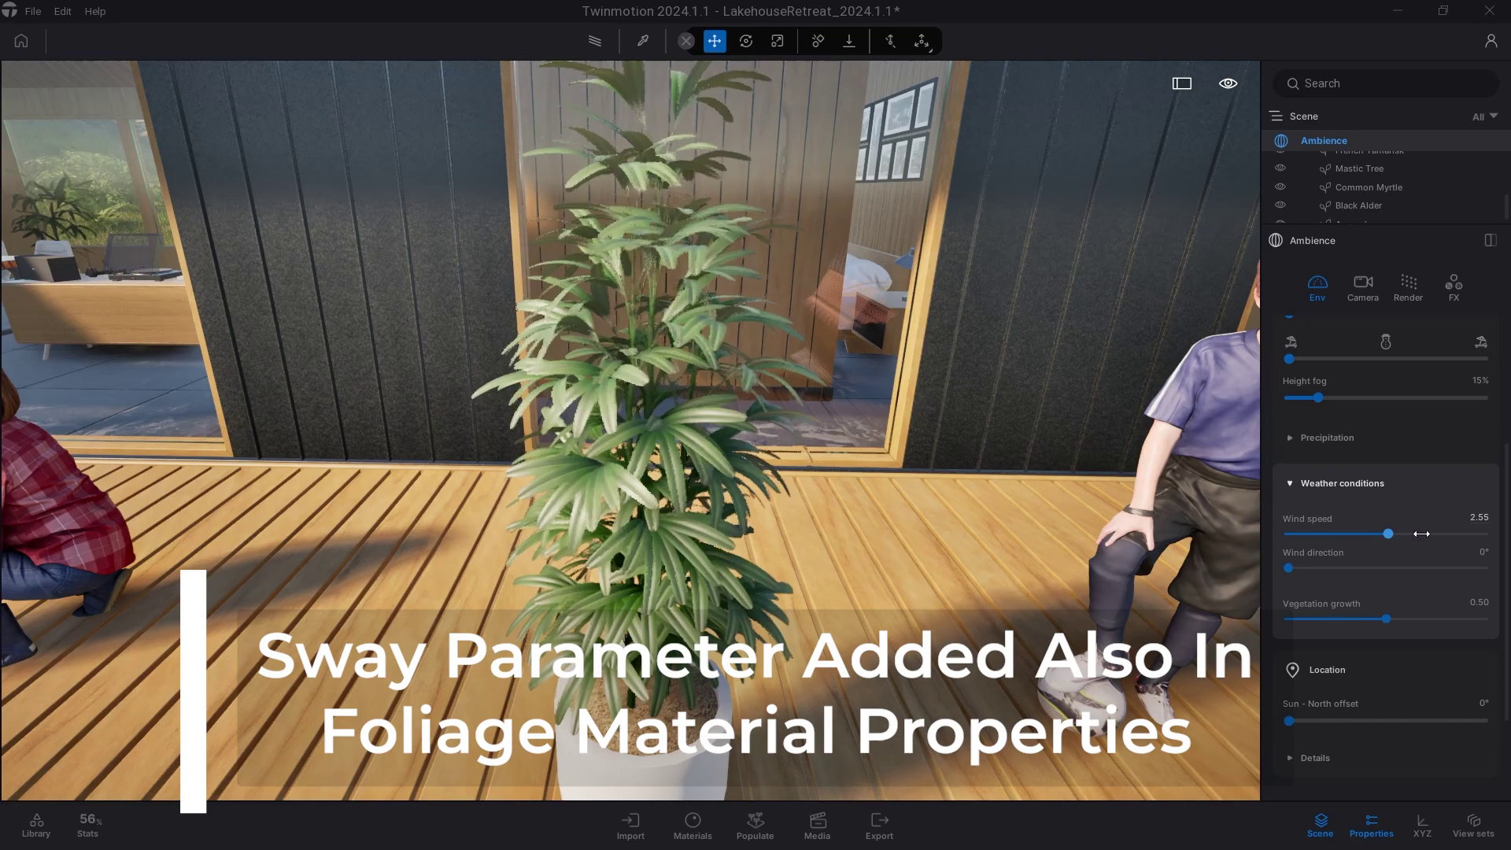
scroll(717, 562, down, 5)
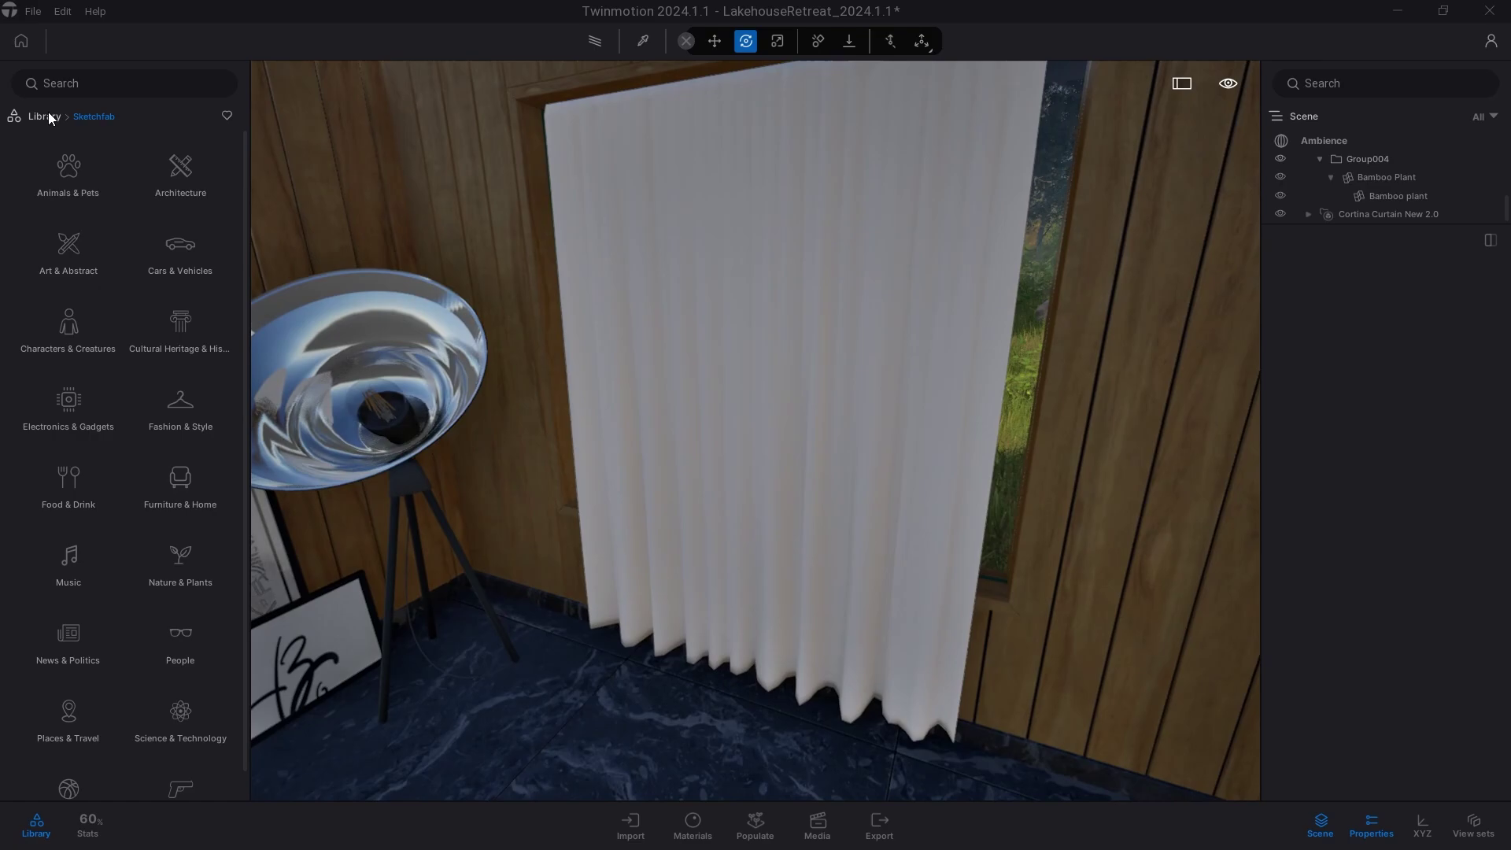
Step: Apply the Cotton plain thin 01 fabric material to the bedroom curtain
click(50, 115)
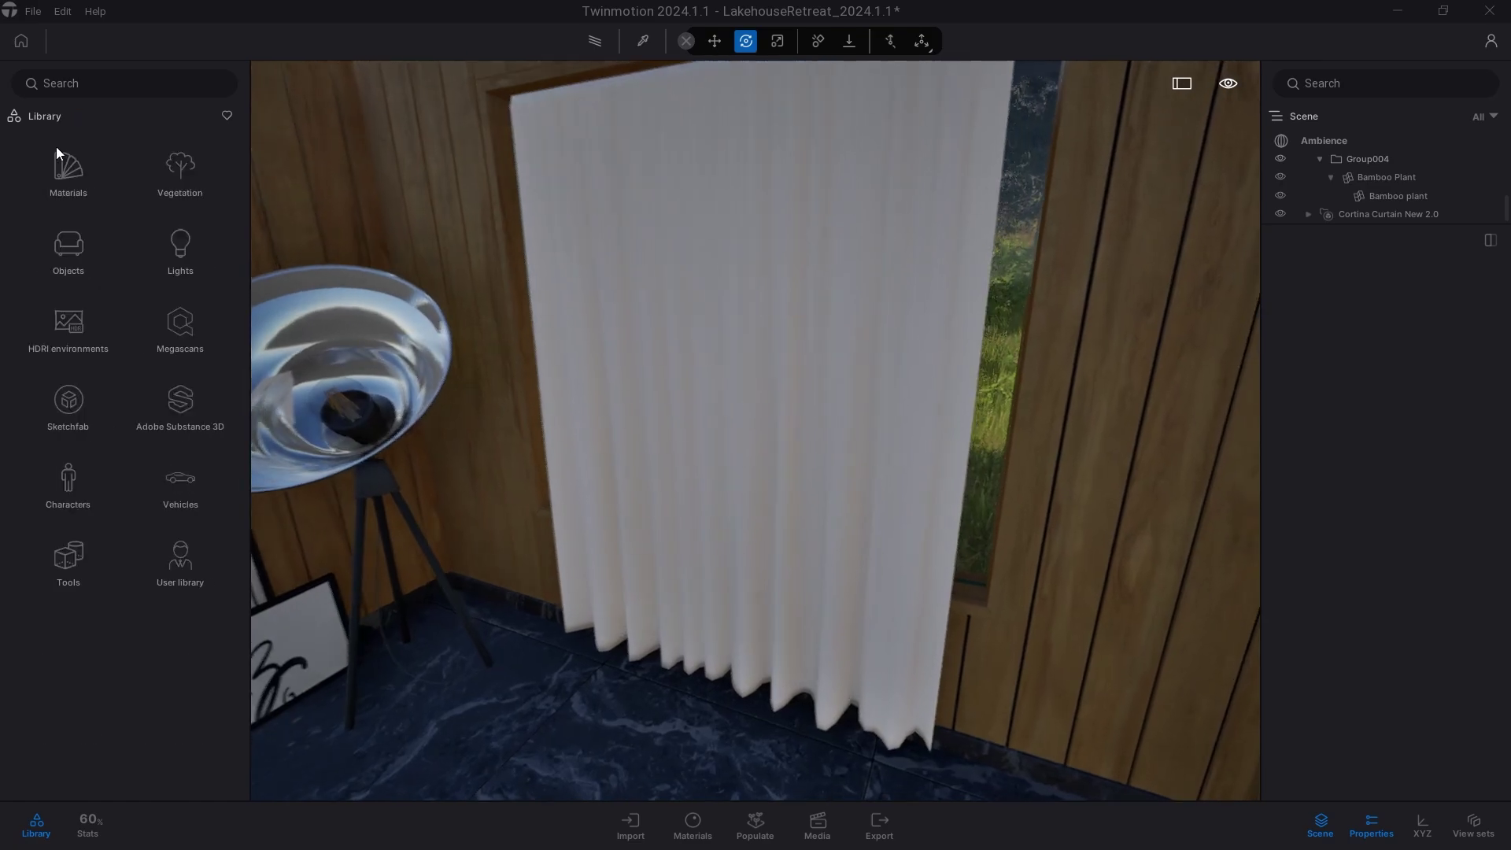
click(65, 169)
scroll(79, 622, down, 1)
click(63, 651)
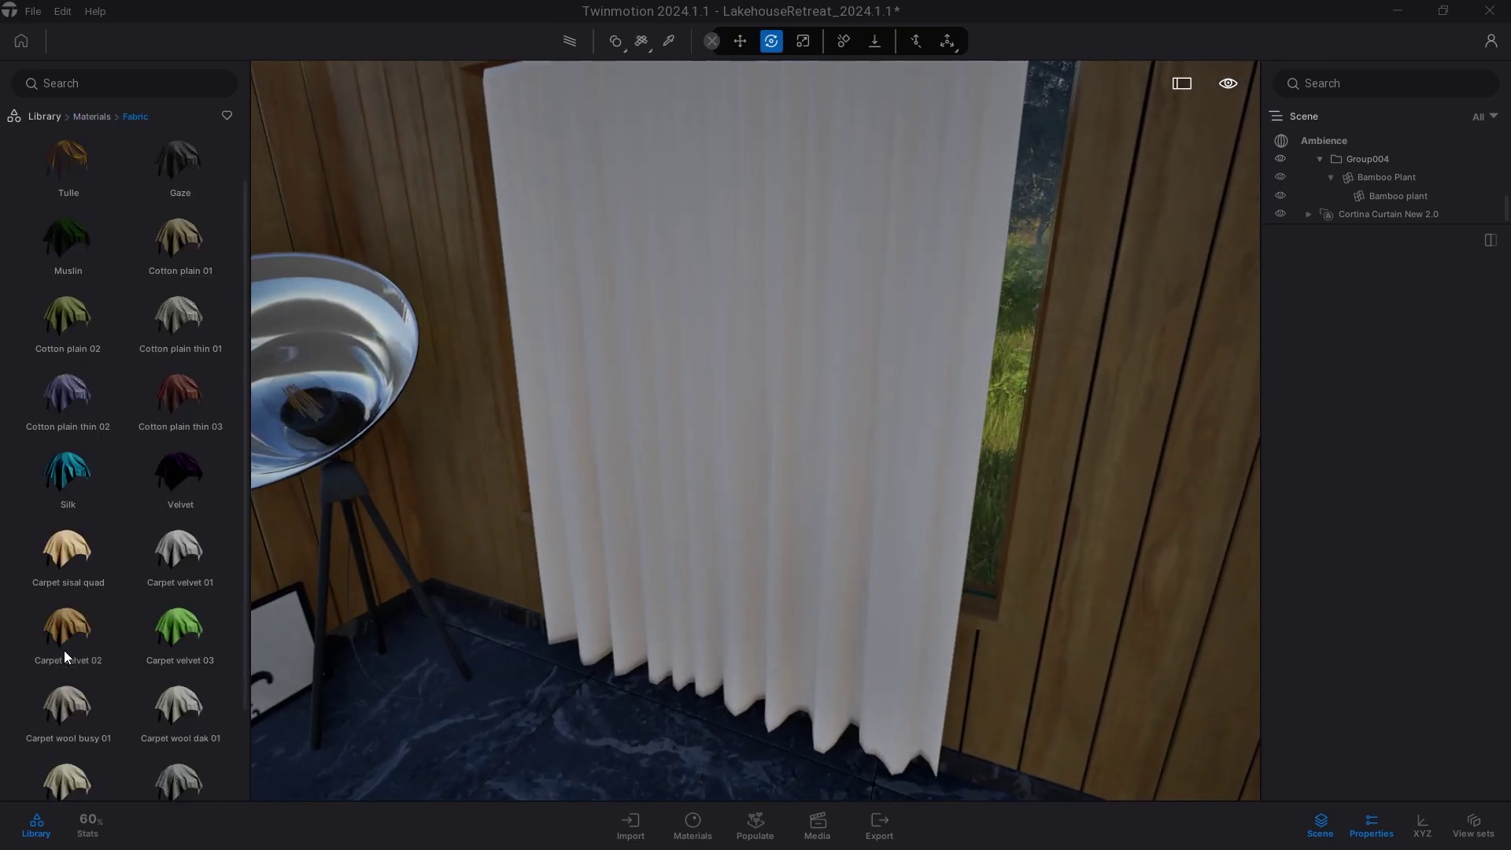
drag(186, 327, 685, 414)
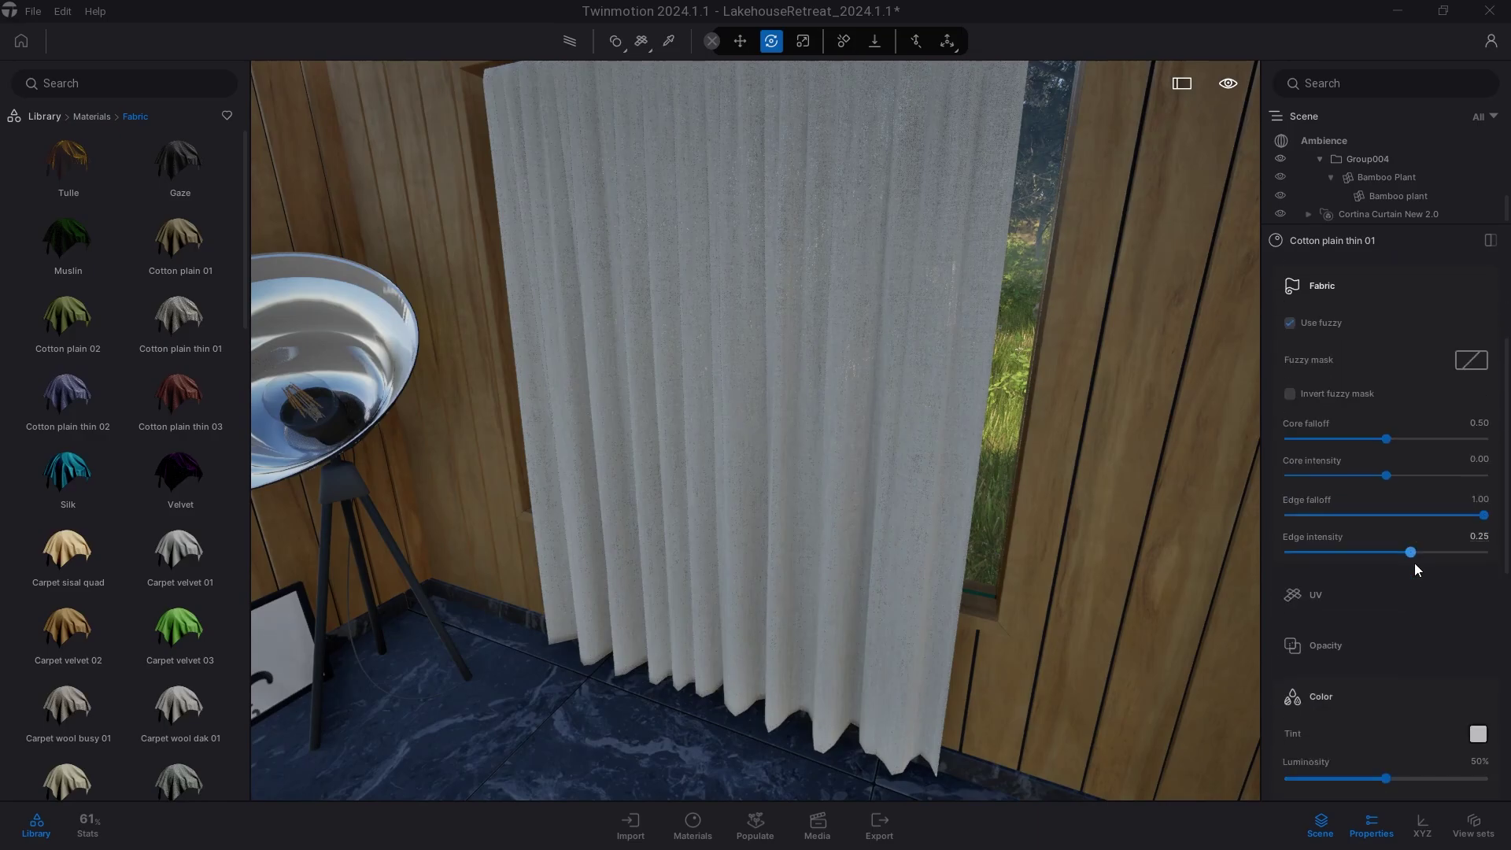
scroll(1414, 564, down, 5)
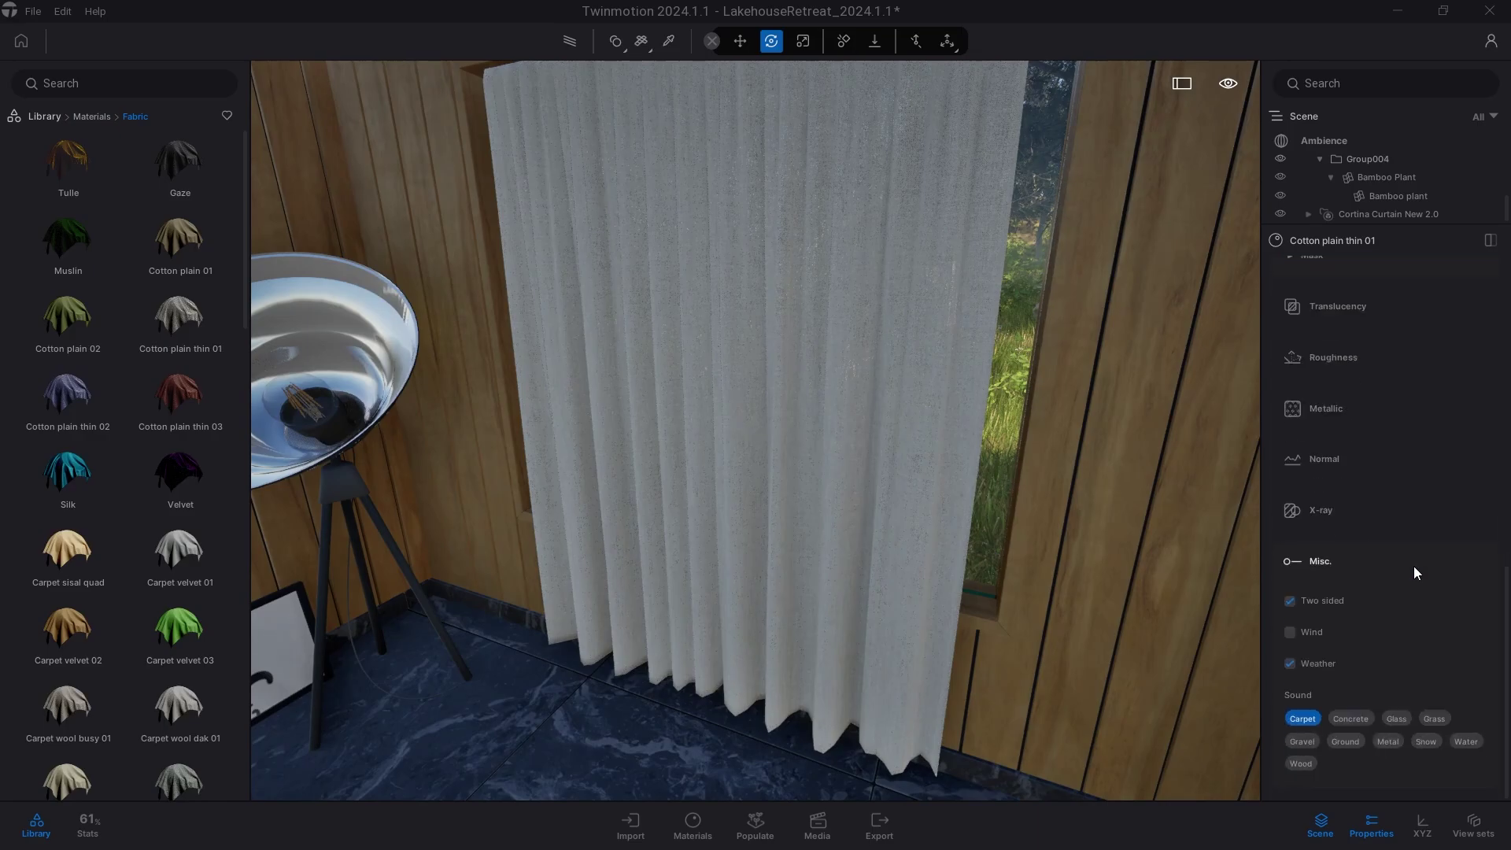
Step: Enable wind on the curtain fabric, with wind speed 4.47 and direction 80°
click(1305, 631)
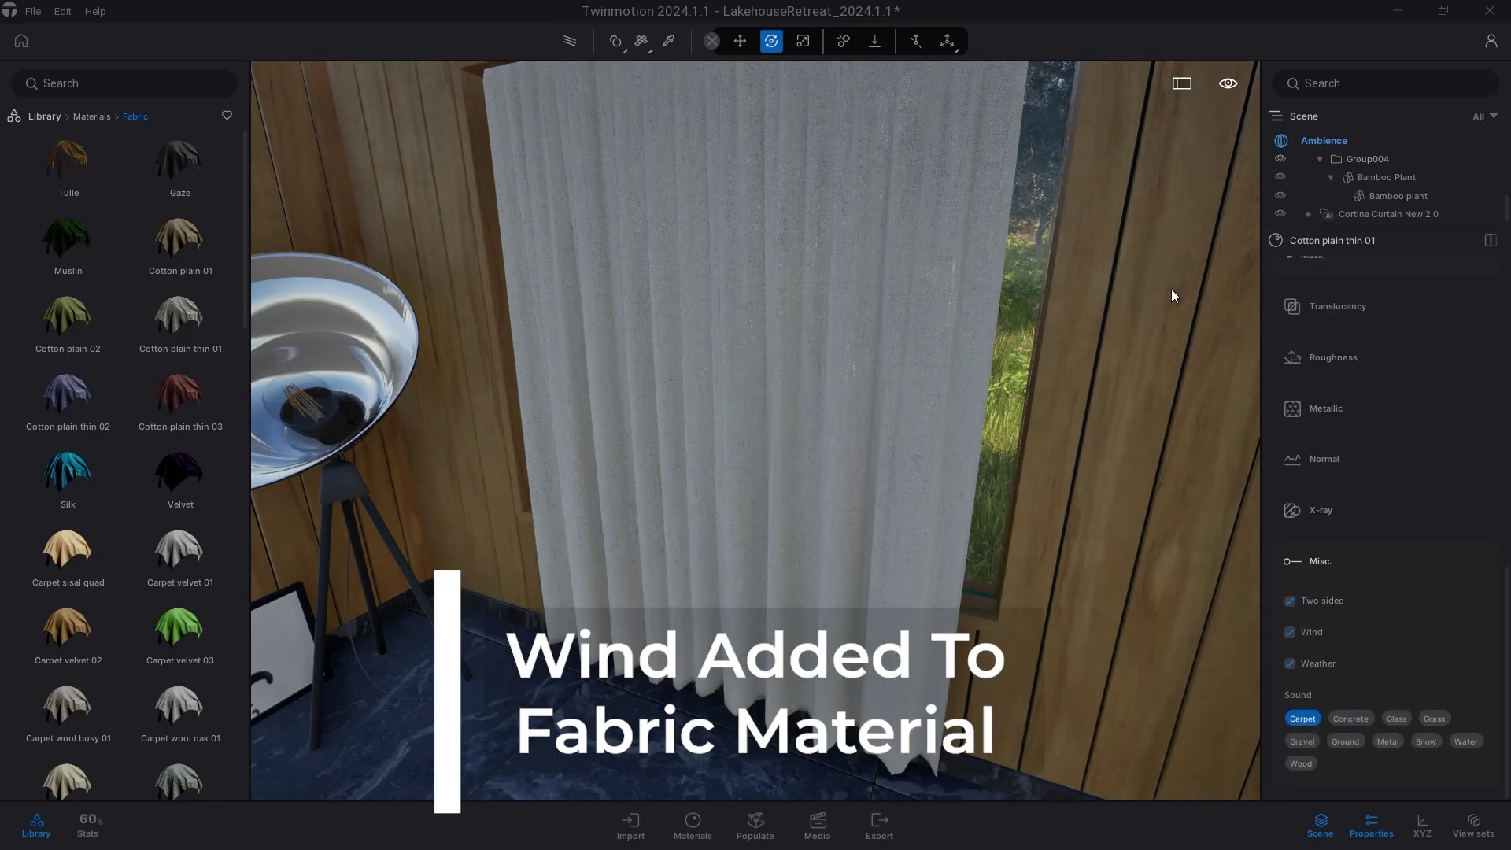
key(Escape)
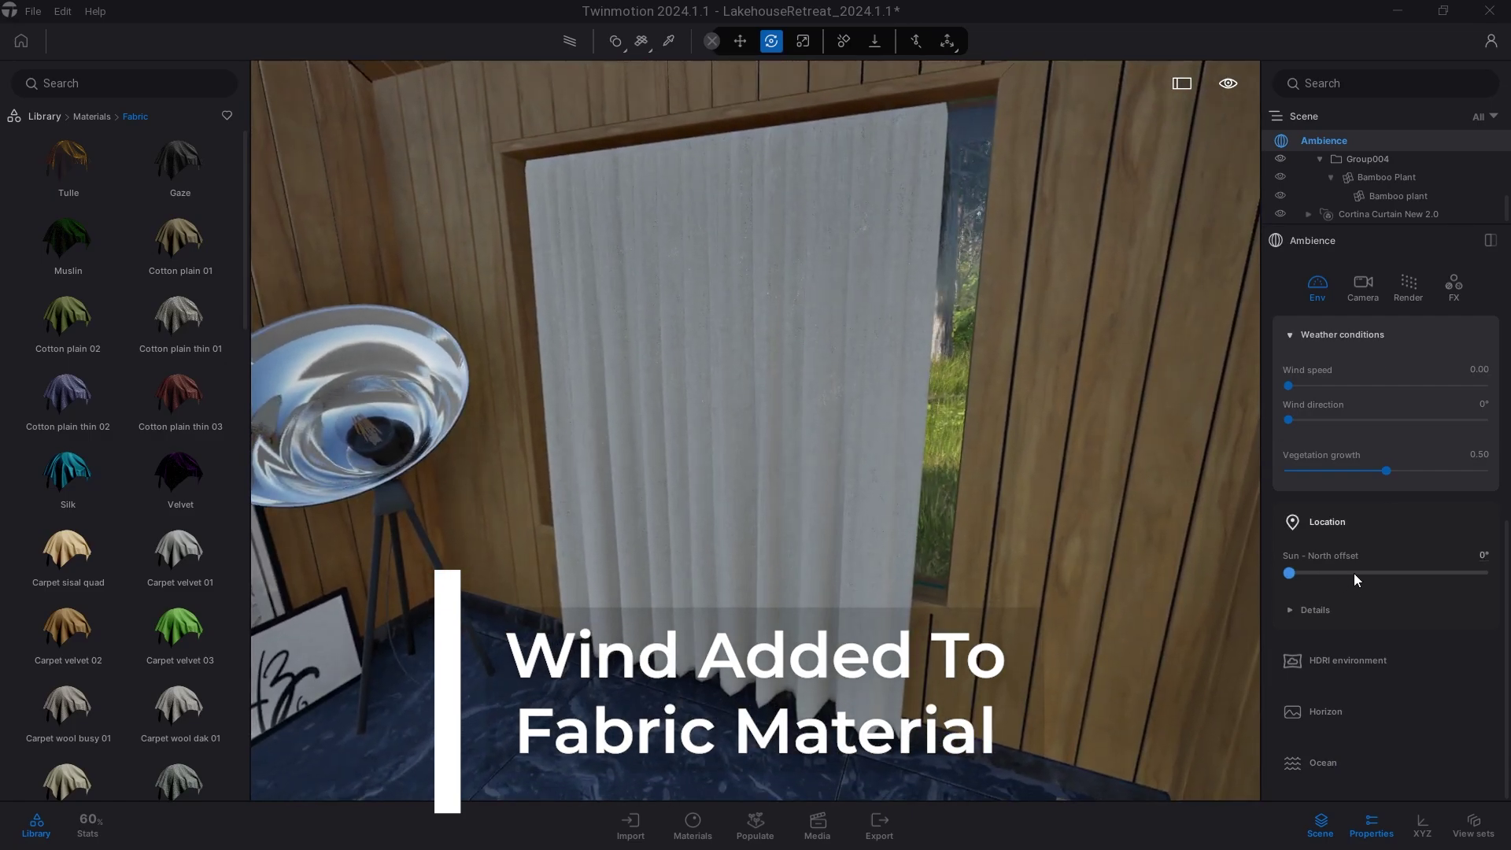
scroll(1354, 573, up, 1)
drag(1290, 475, 1299, 474)
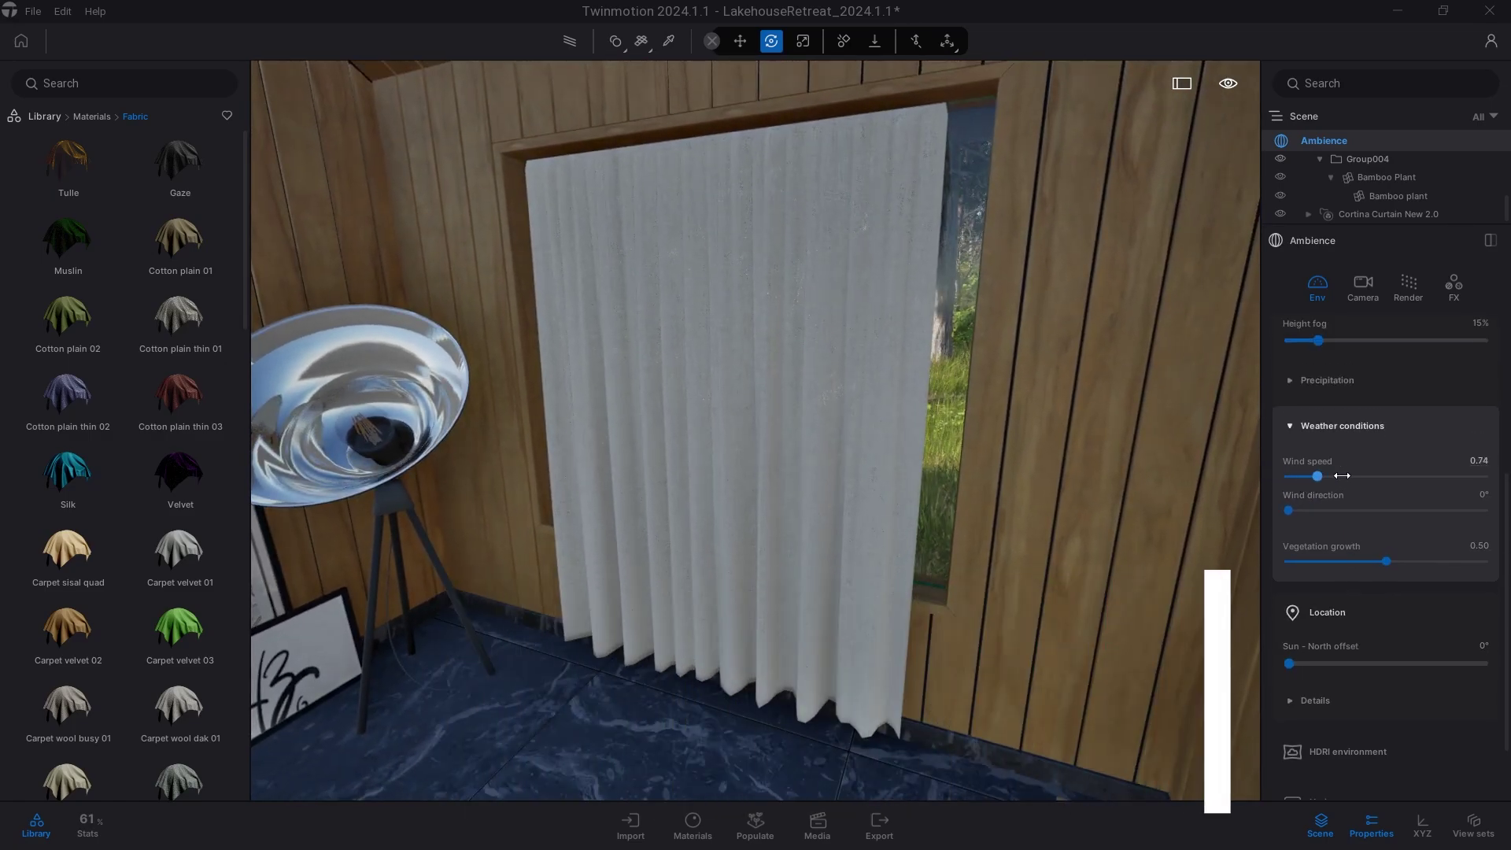
drag(1426, 479, 1462, 479)
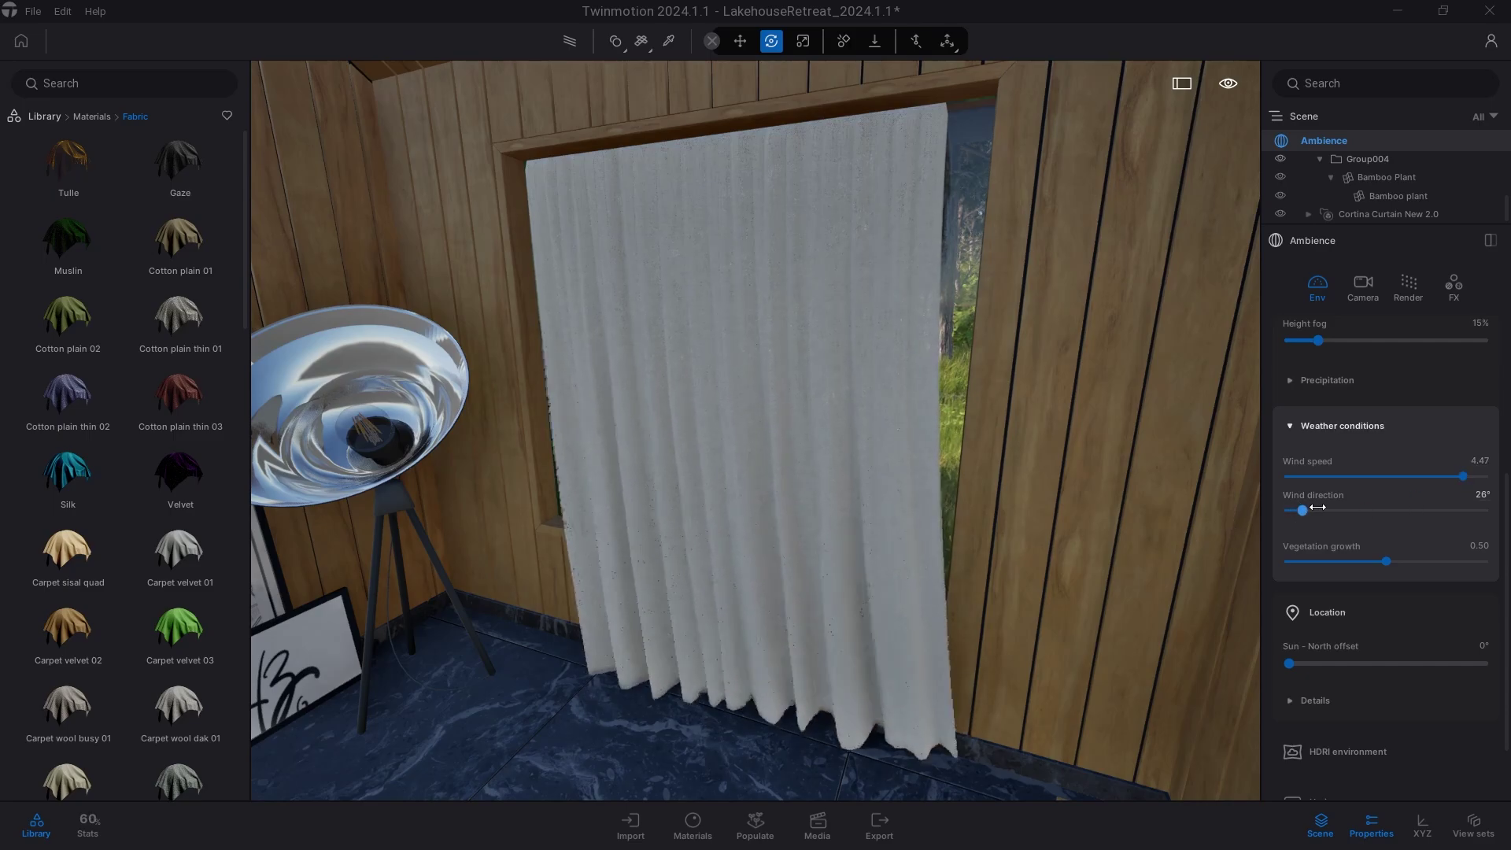
drag(1303, 510, 1359, 512)
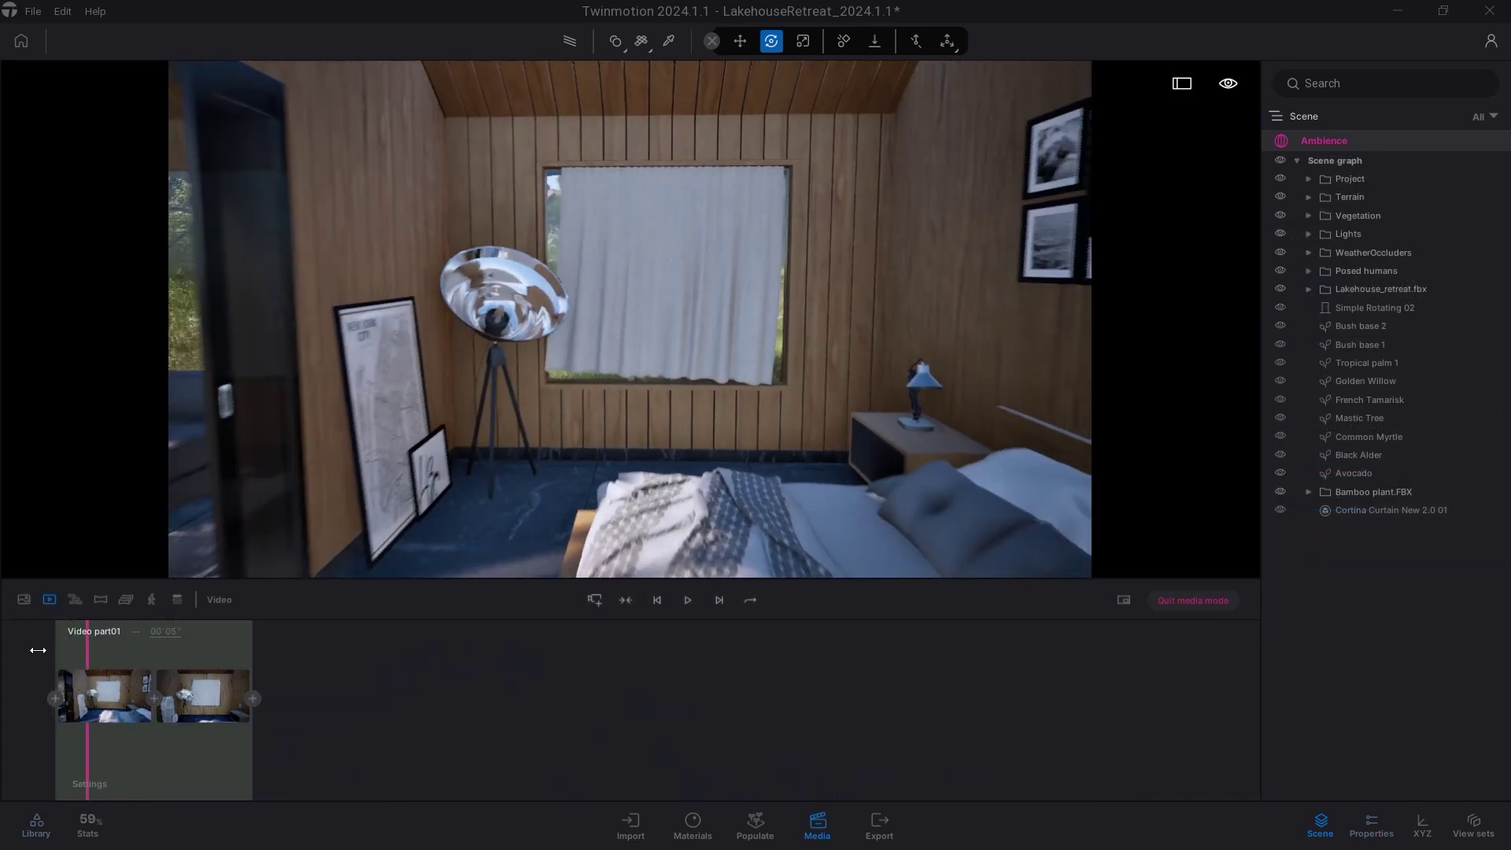
Step: Play the bedroom Video part01 clip to preview the curtain moving
click(684, 603)
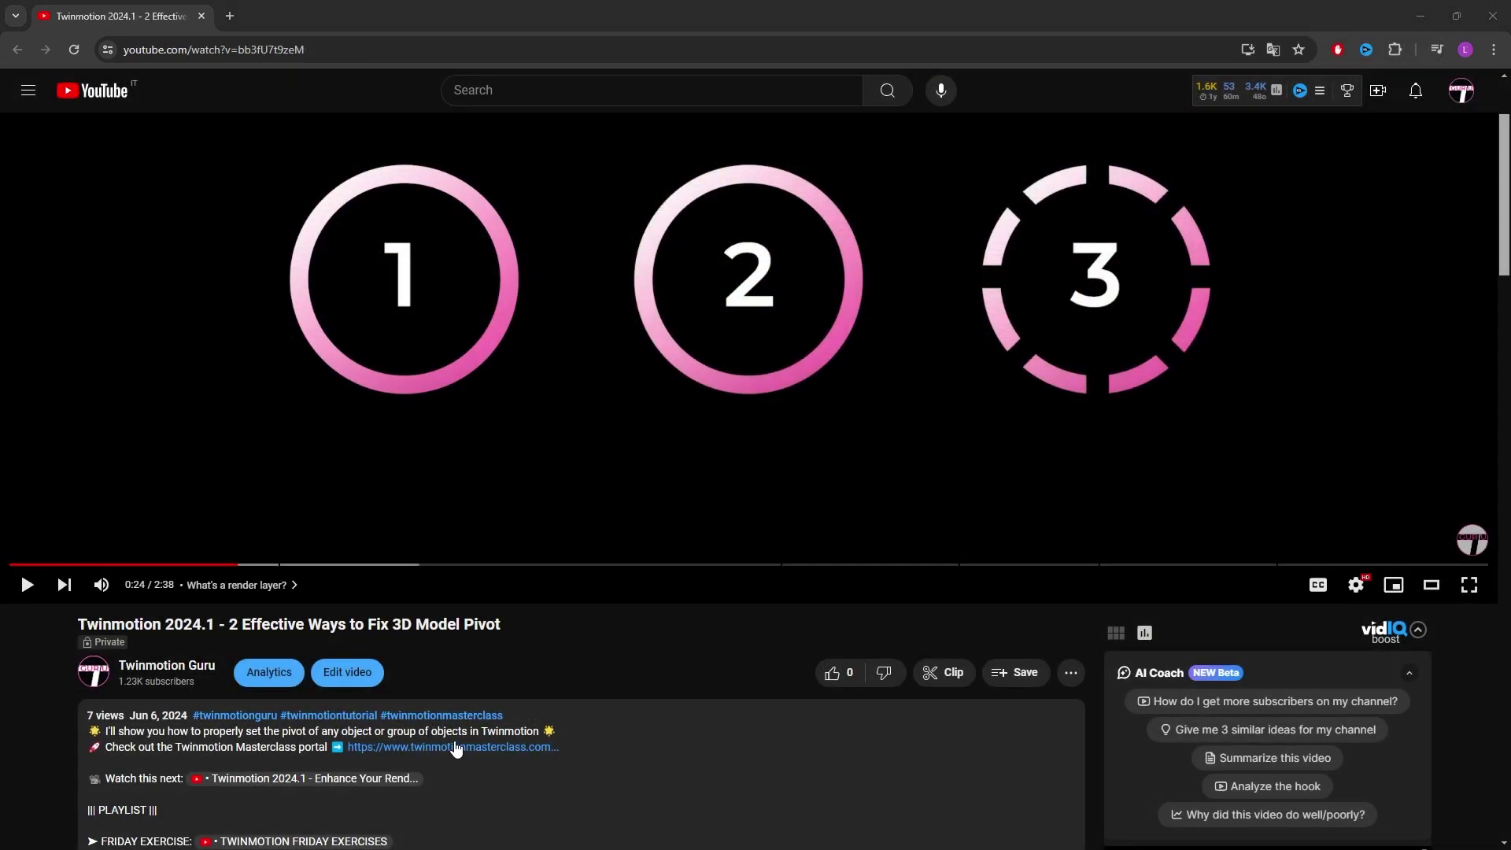
Step: Open the twinmotionmasterclass.com link from the YouTube video description
click(444, 754)
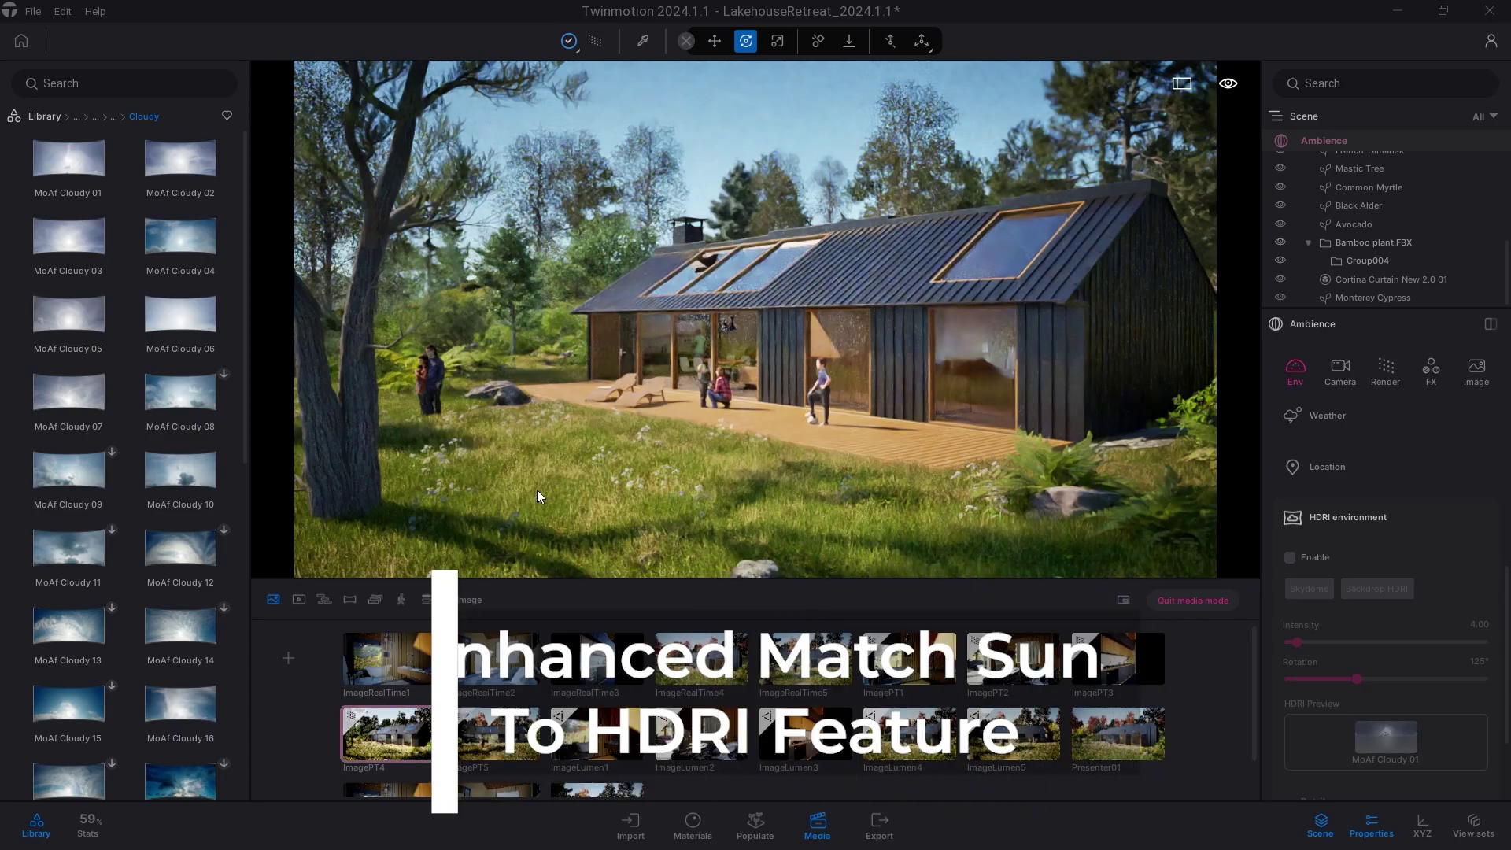
Step: Enable the HDRI environment on the ImagePT4 shot using the MoAf Cloudy 08 sky
click(390, 732)
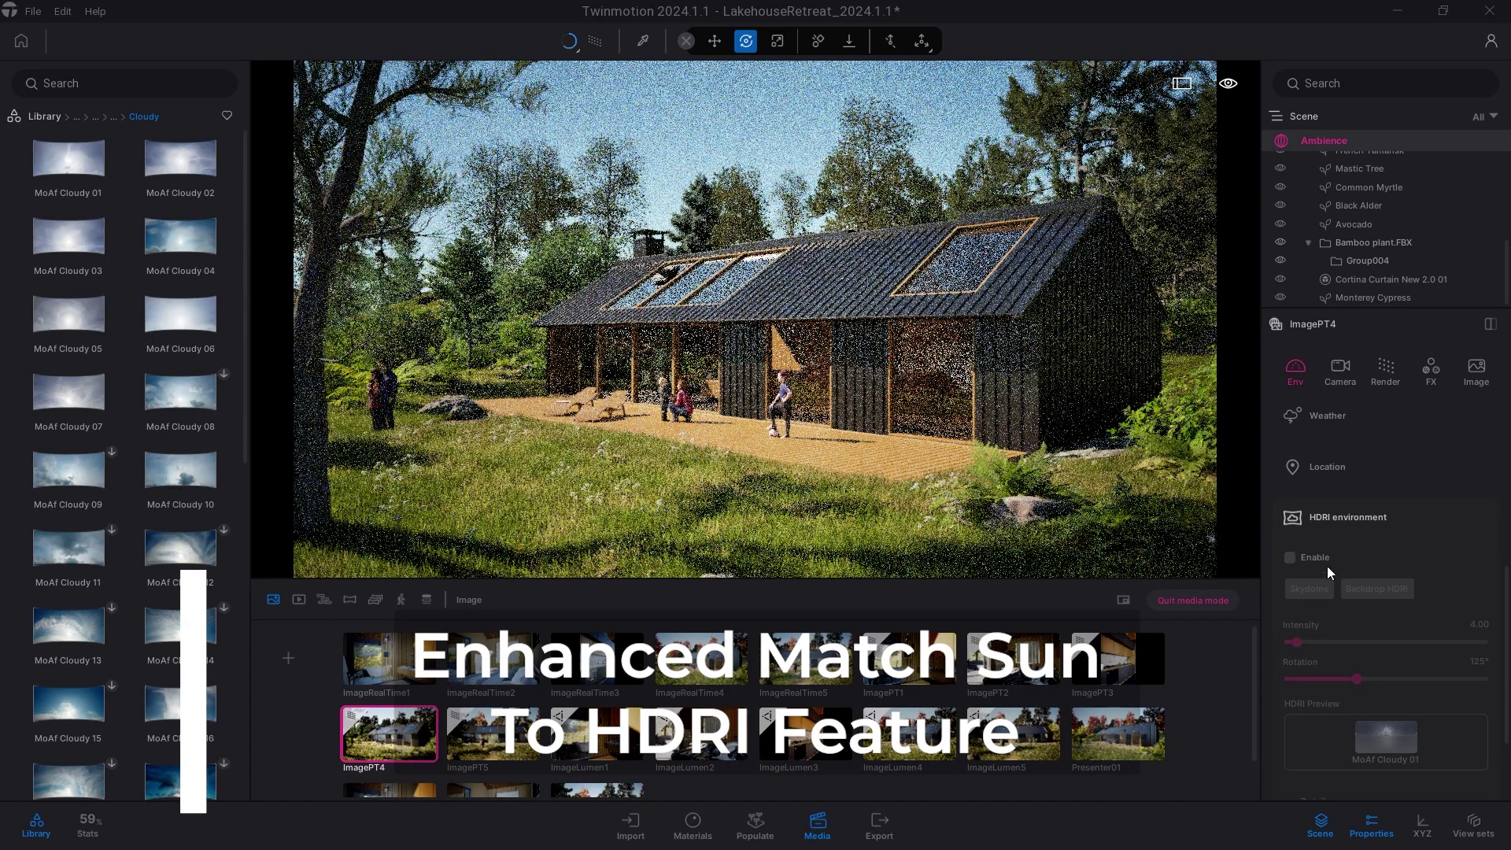
click(1290, 556)
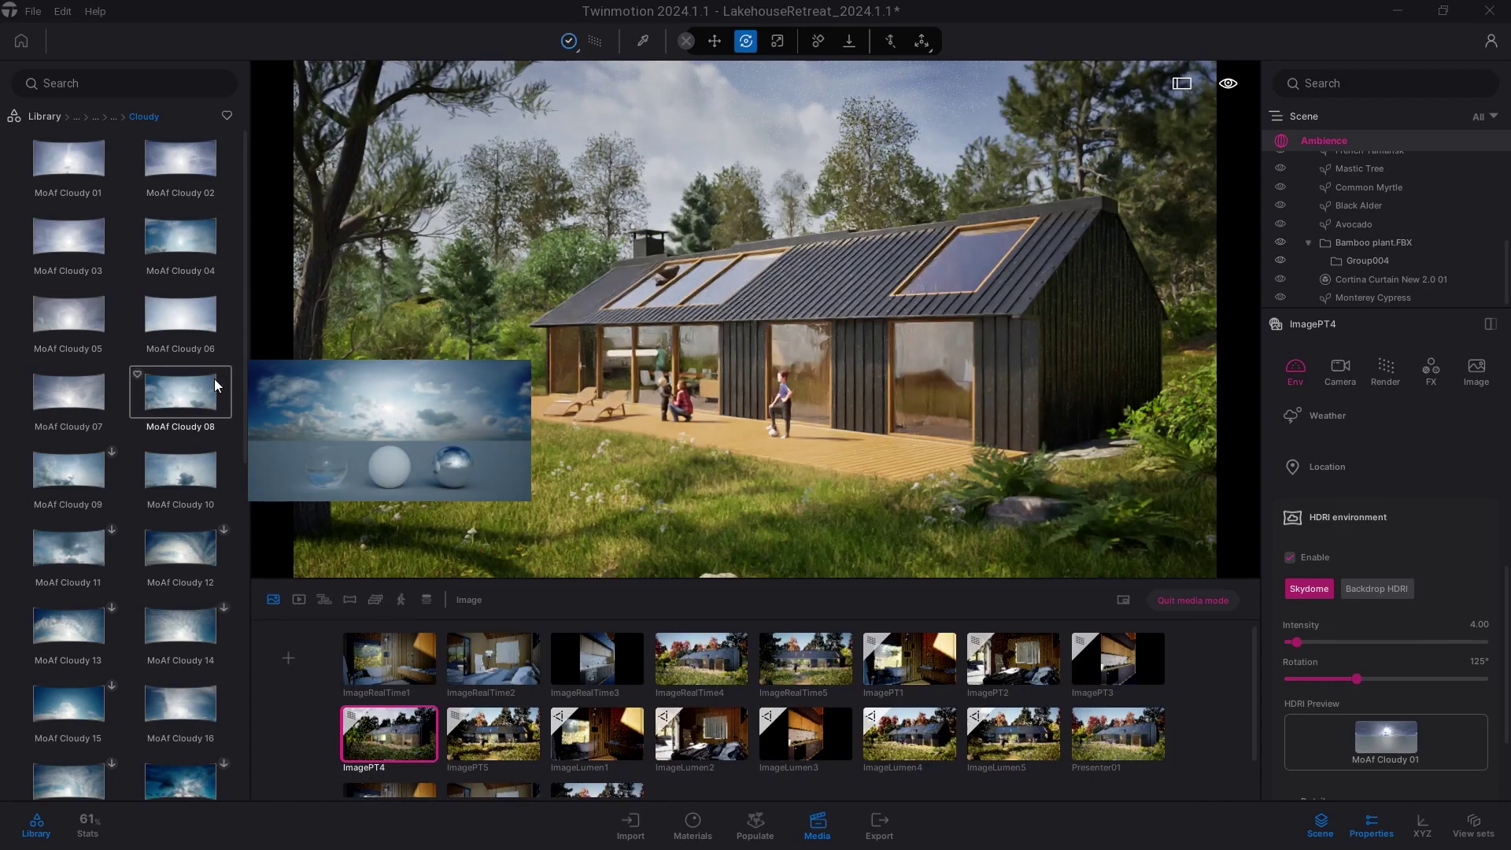
drag(216, 398, 782, 304)
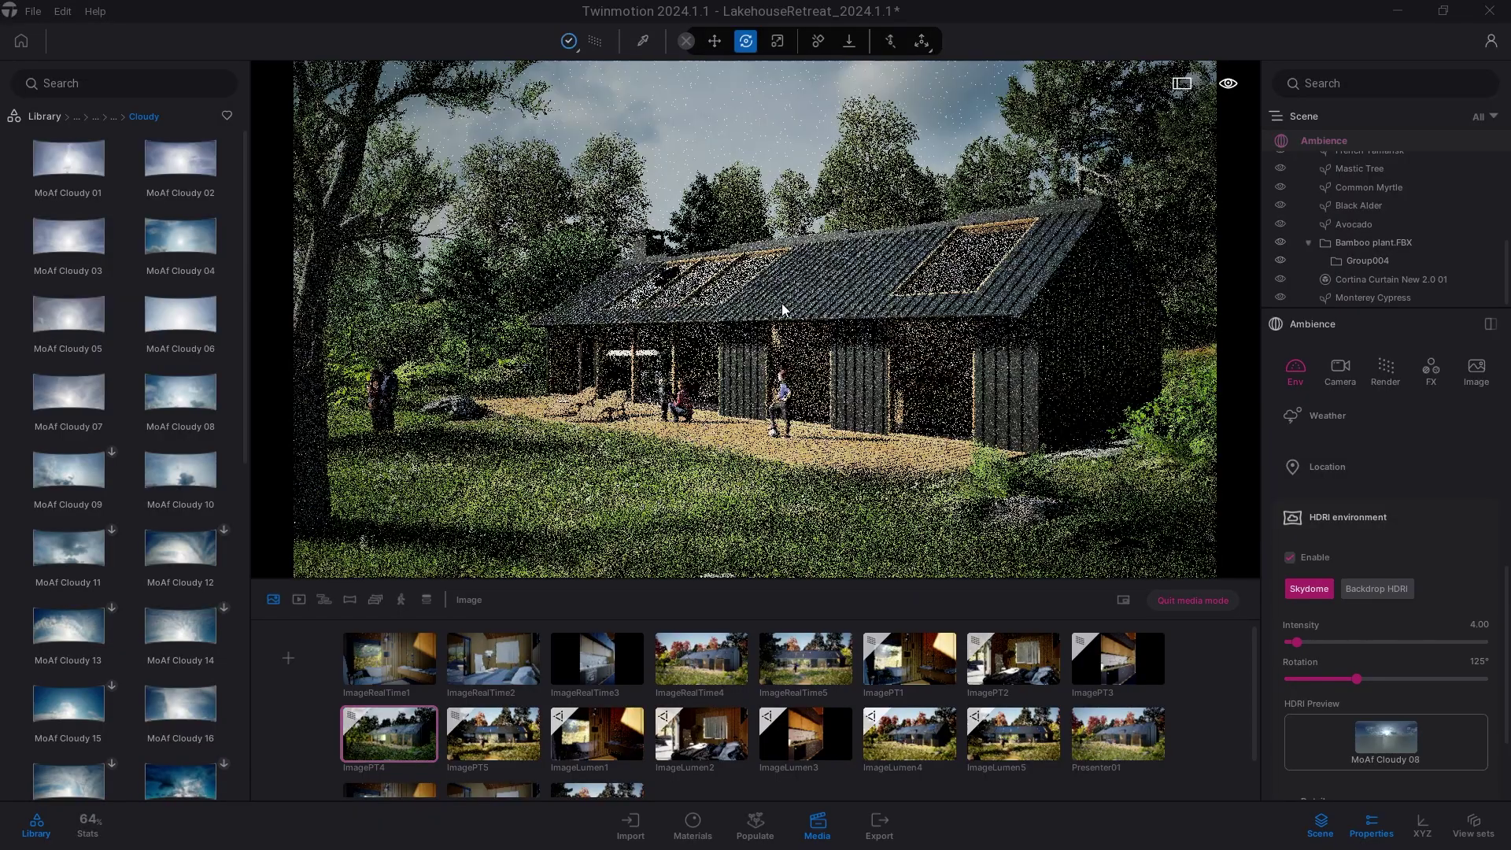
Step: Raise the HDRI intensity to about 88 and lower the sun intensity to 50
mouse_move(423, 244)
right_down()
mouse_move(425, 142)
mouse_move(425, 307)
right_up()
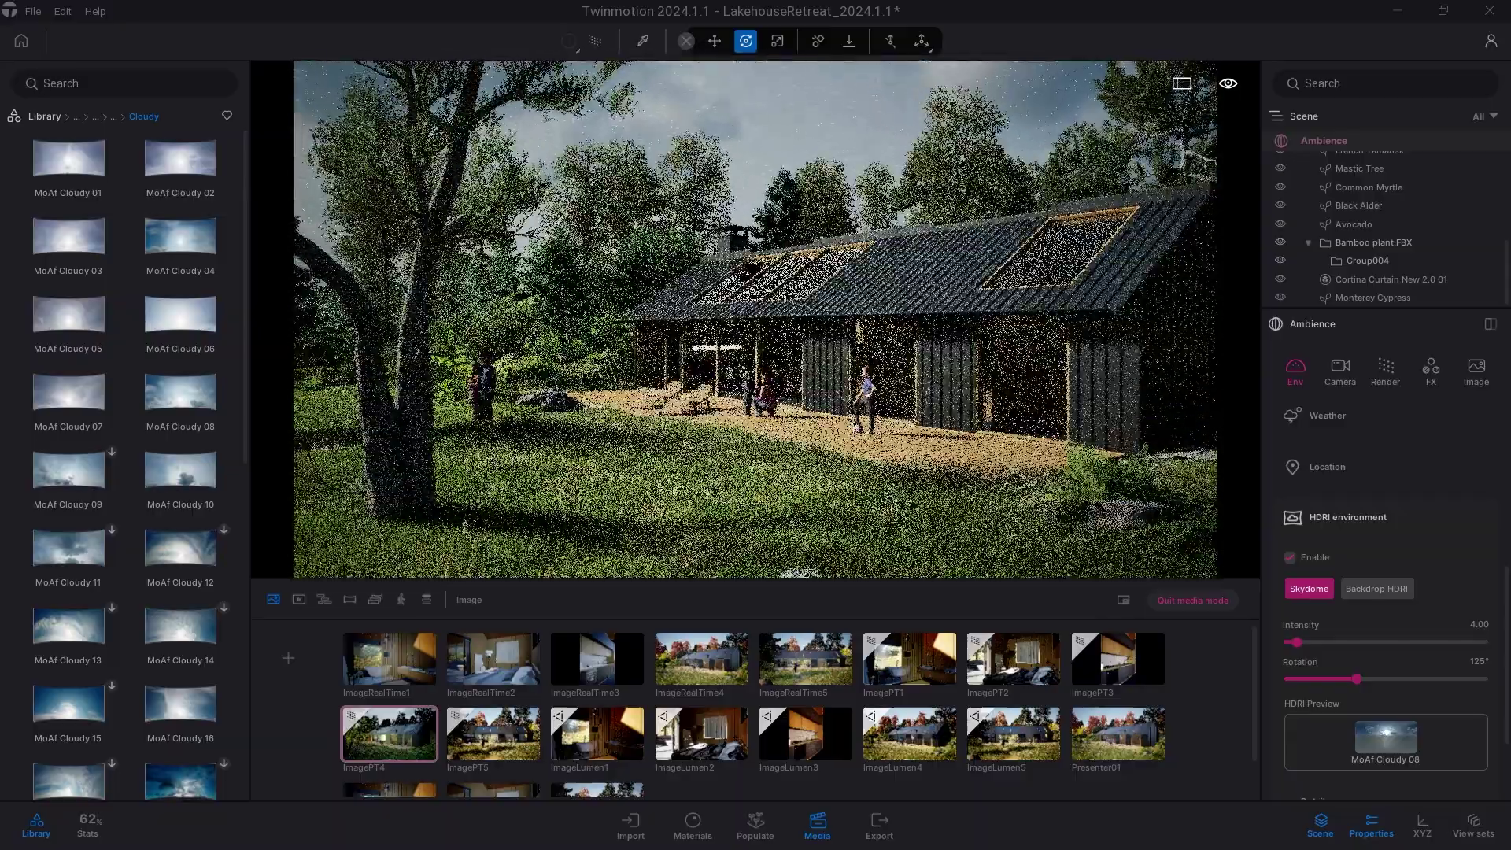
right_drag(1169, 538, 1212, 541)
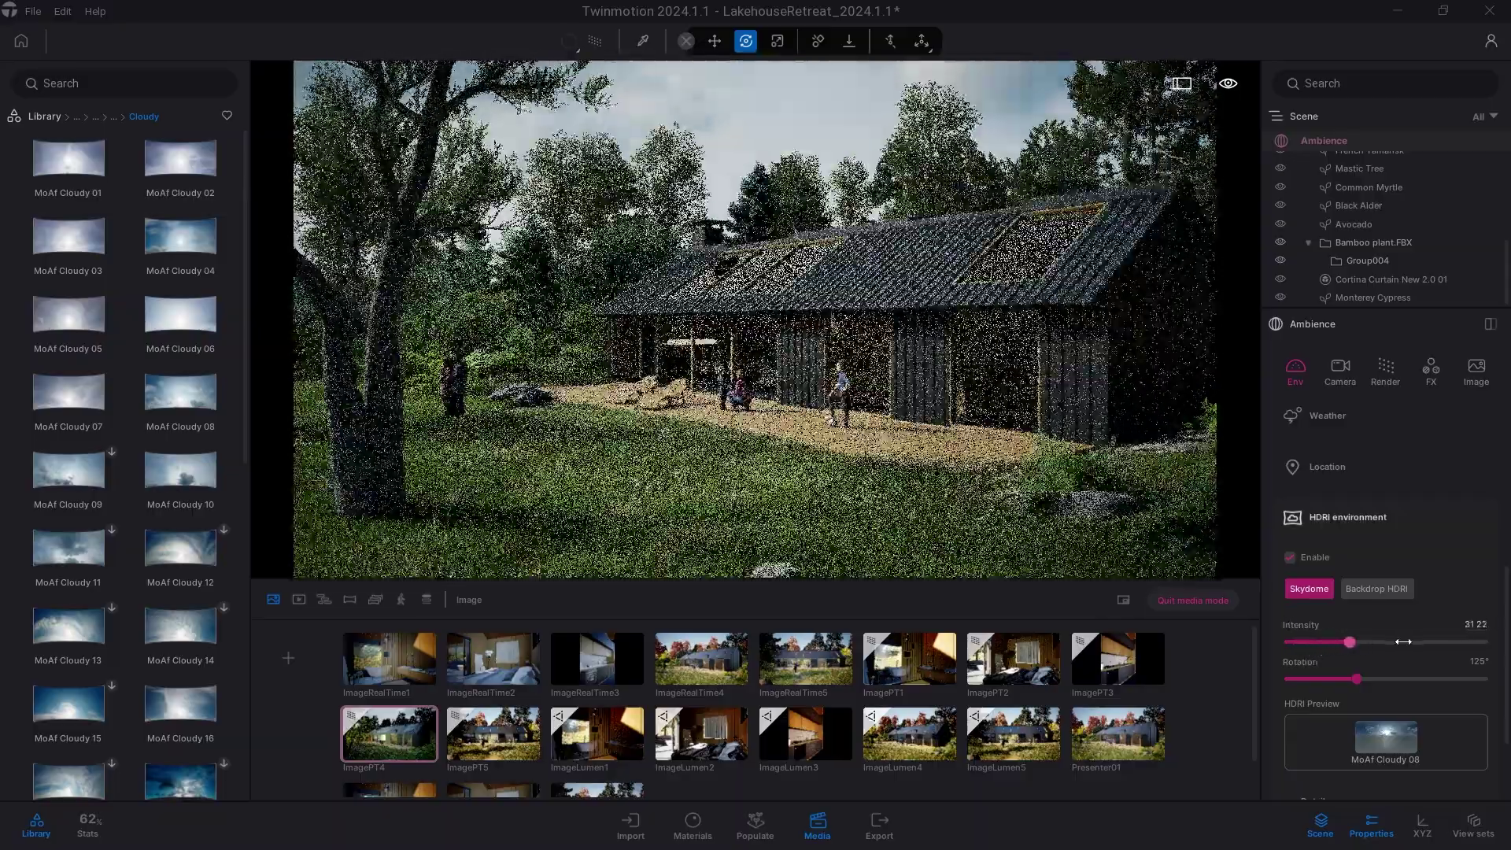
drag(1296, 643, 1458, 642)
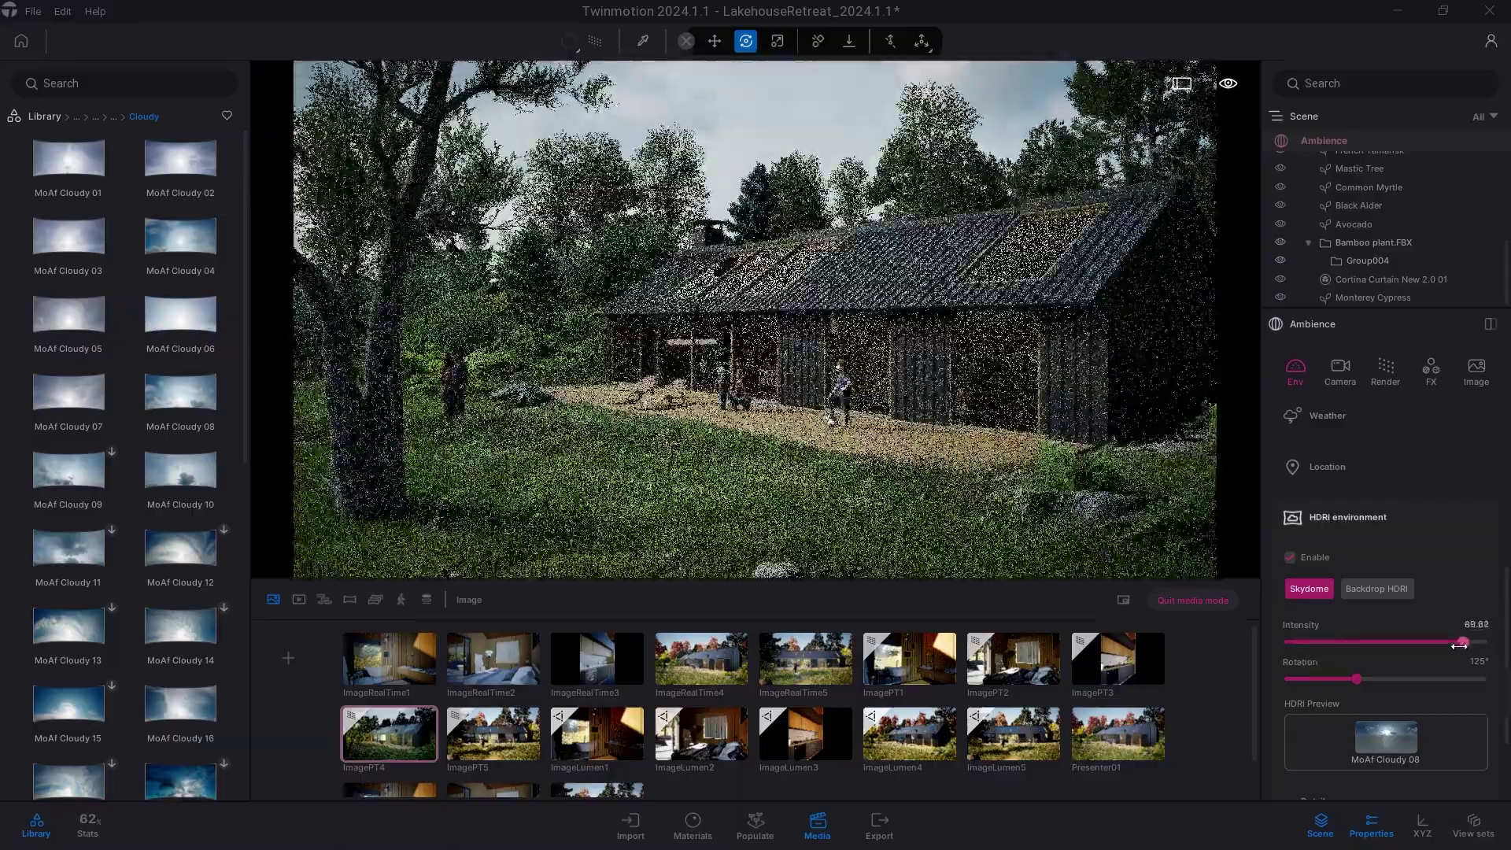
scroll(1454, 598, up, 5)
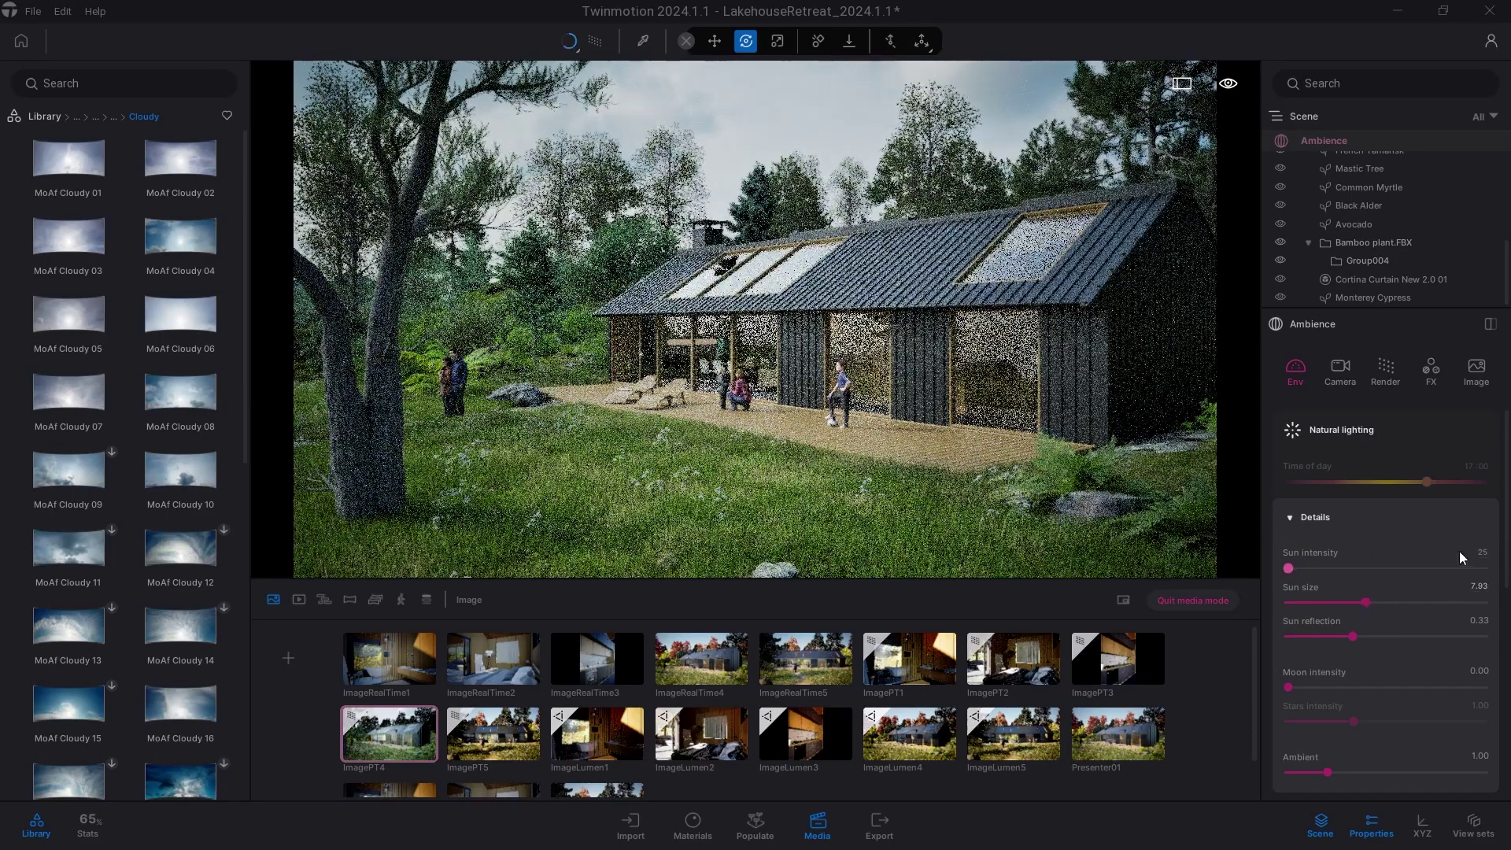
click(1485, 552)
text(0)
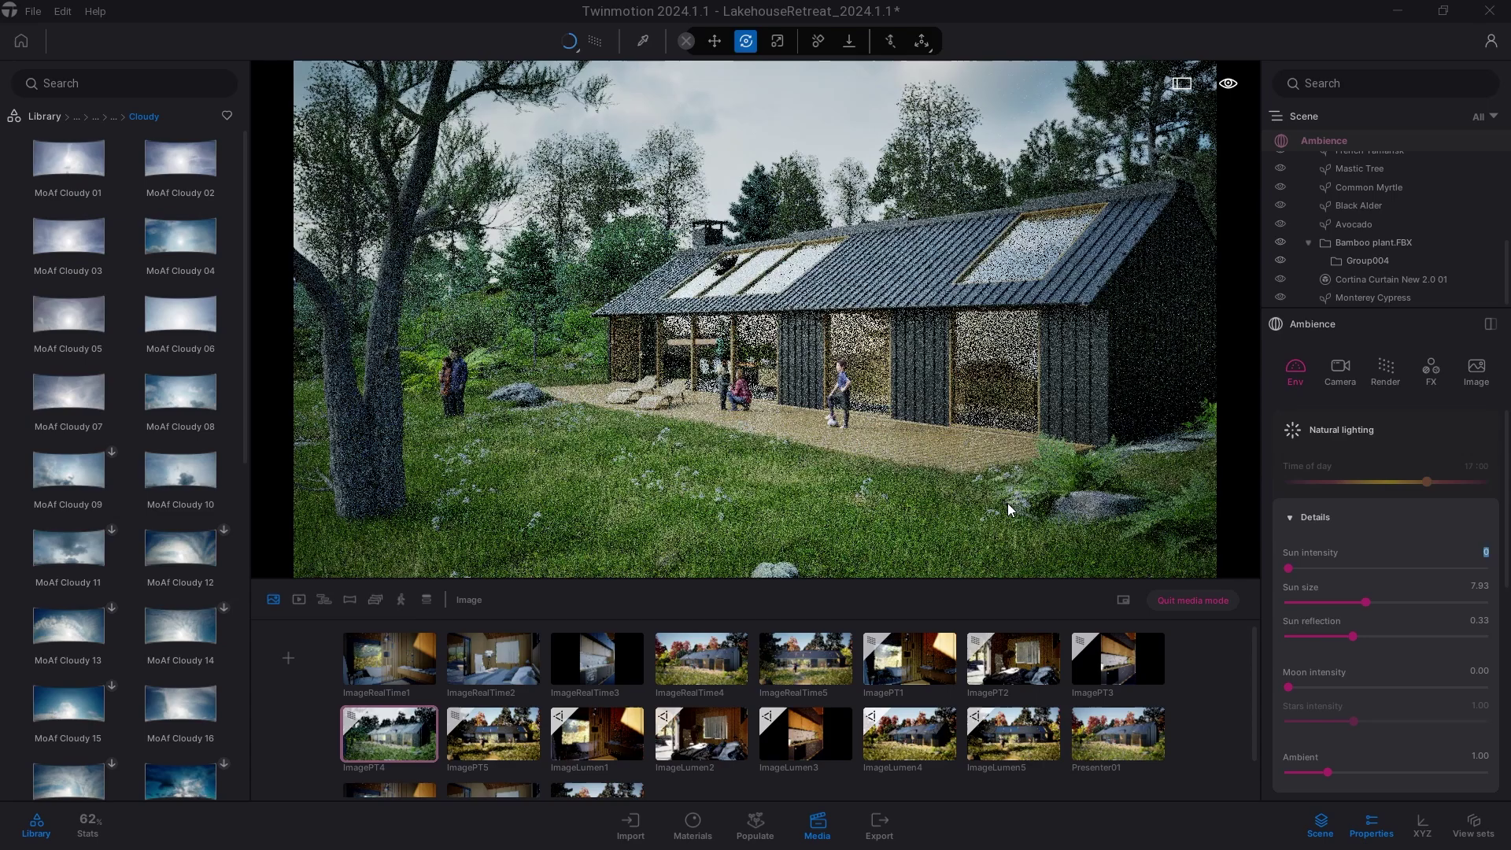
text(50)
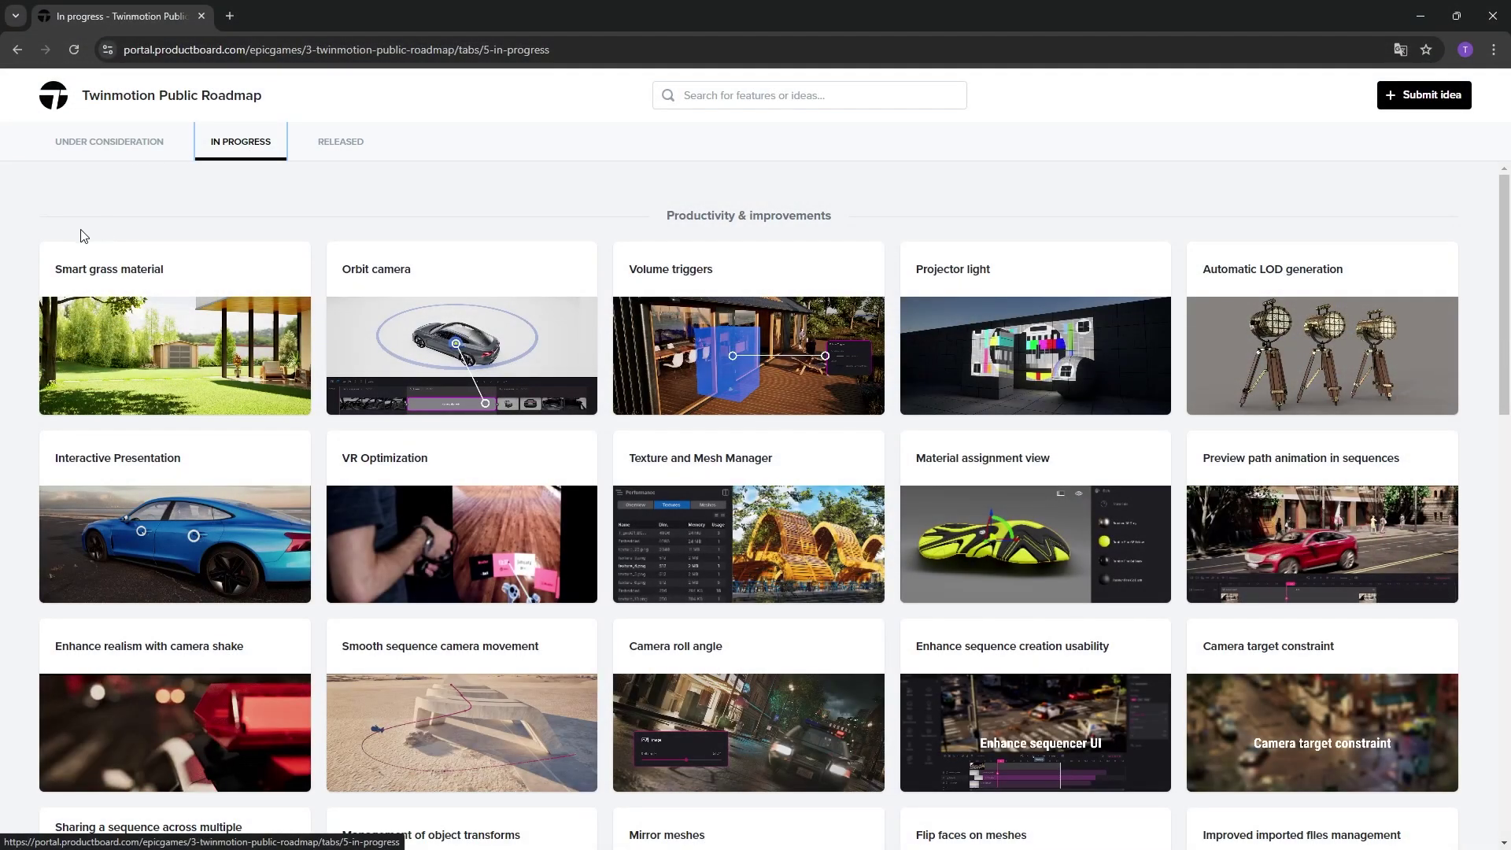
scroll(20, 249, down, 2)
scroll(21, 248, down, 1)
scroll(20, 247, down, 2)
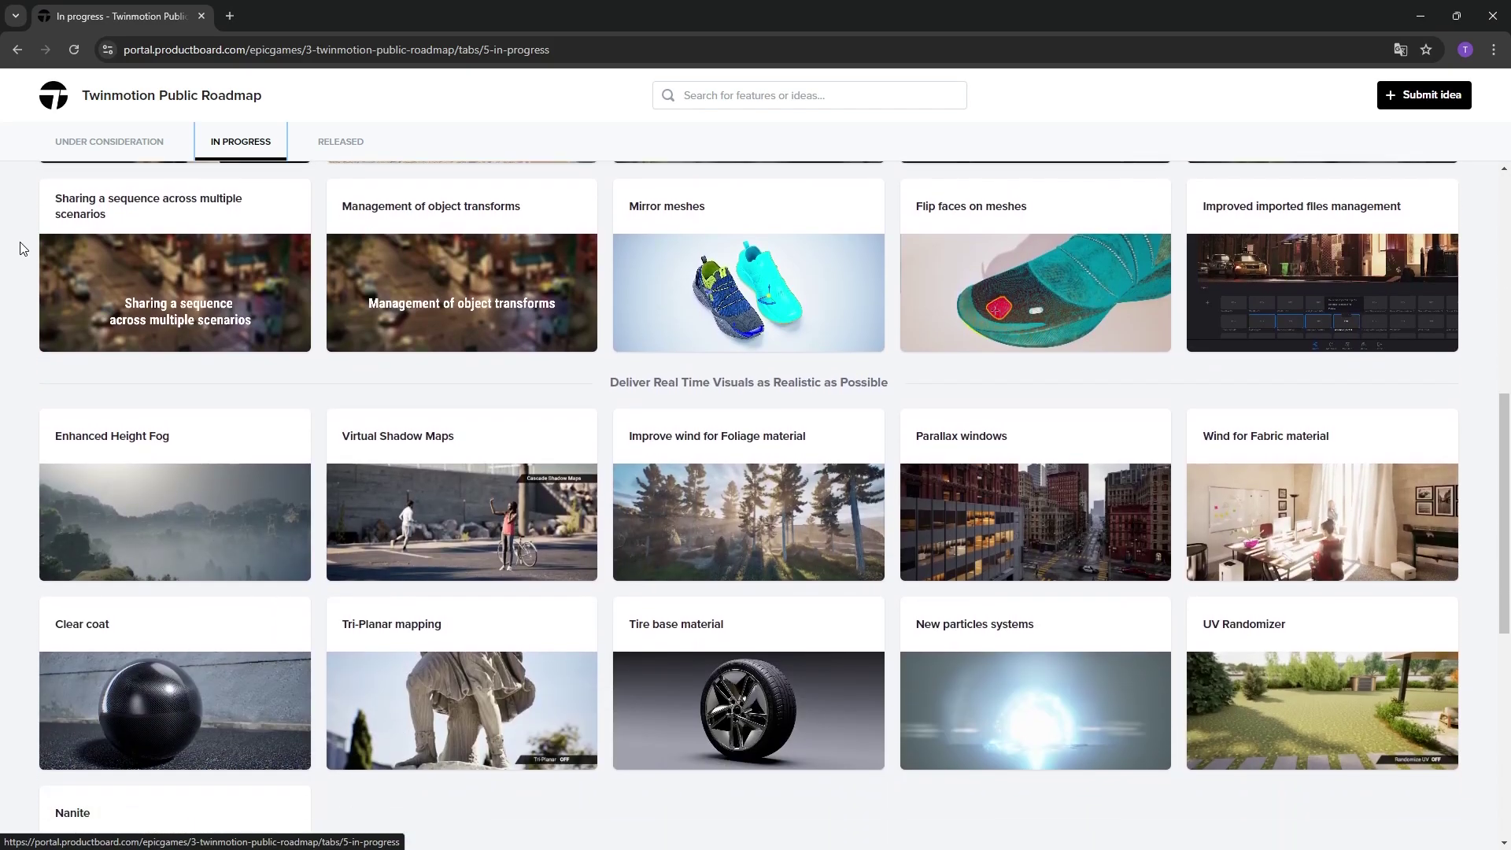
scroll(20, 248, down, 1)
scroll(35, 262, down, 1)
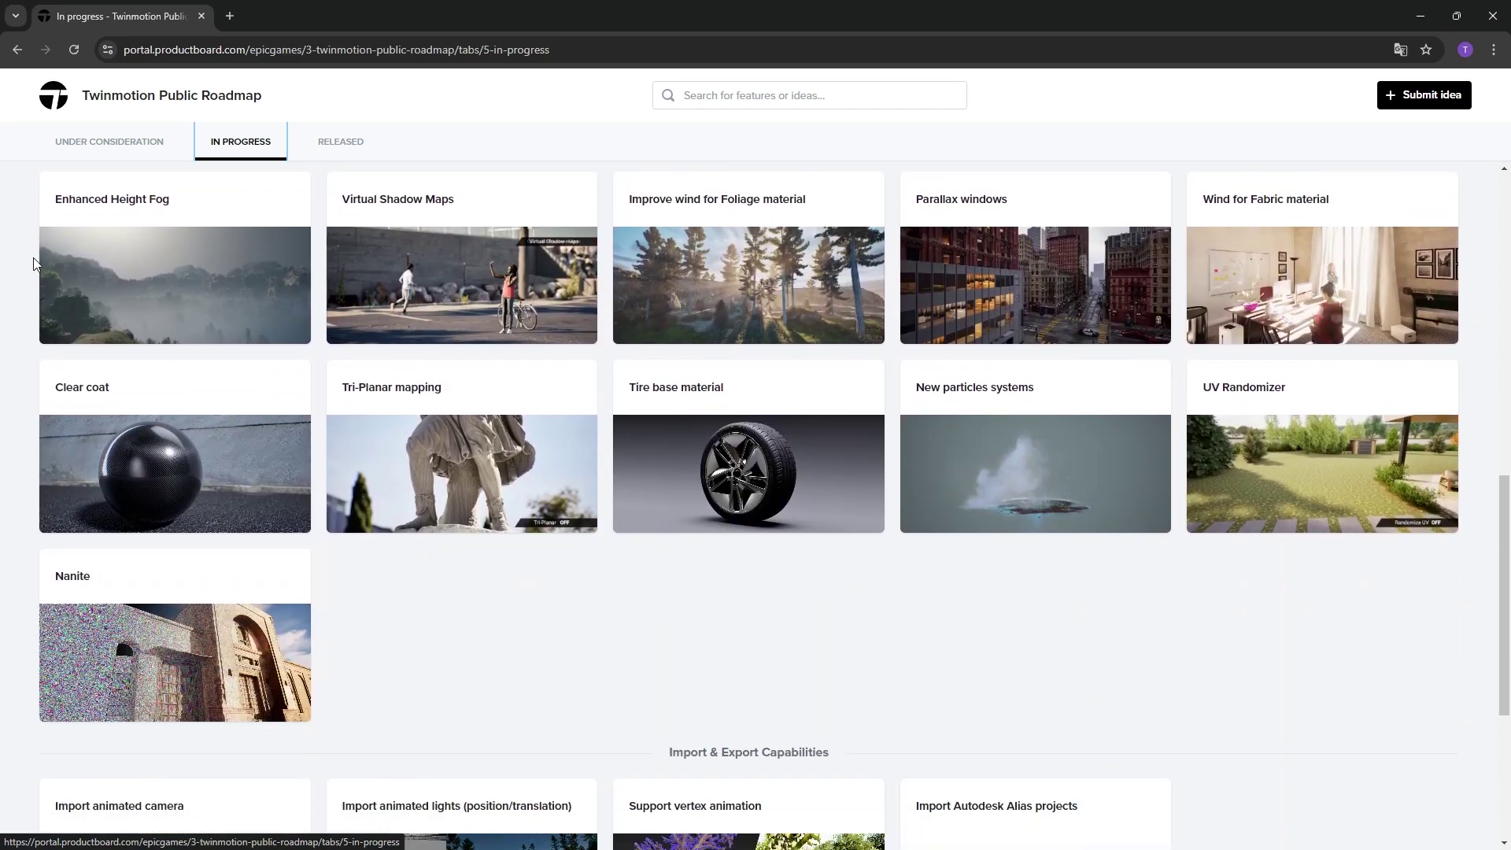
Step: Open the UV Randomizer card from the roadmap's In Progress list
click(1331, 449)
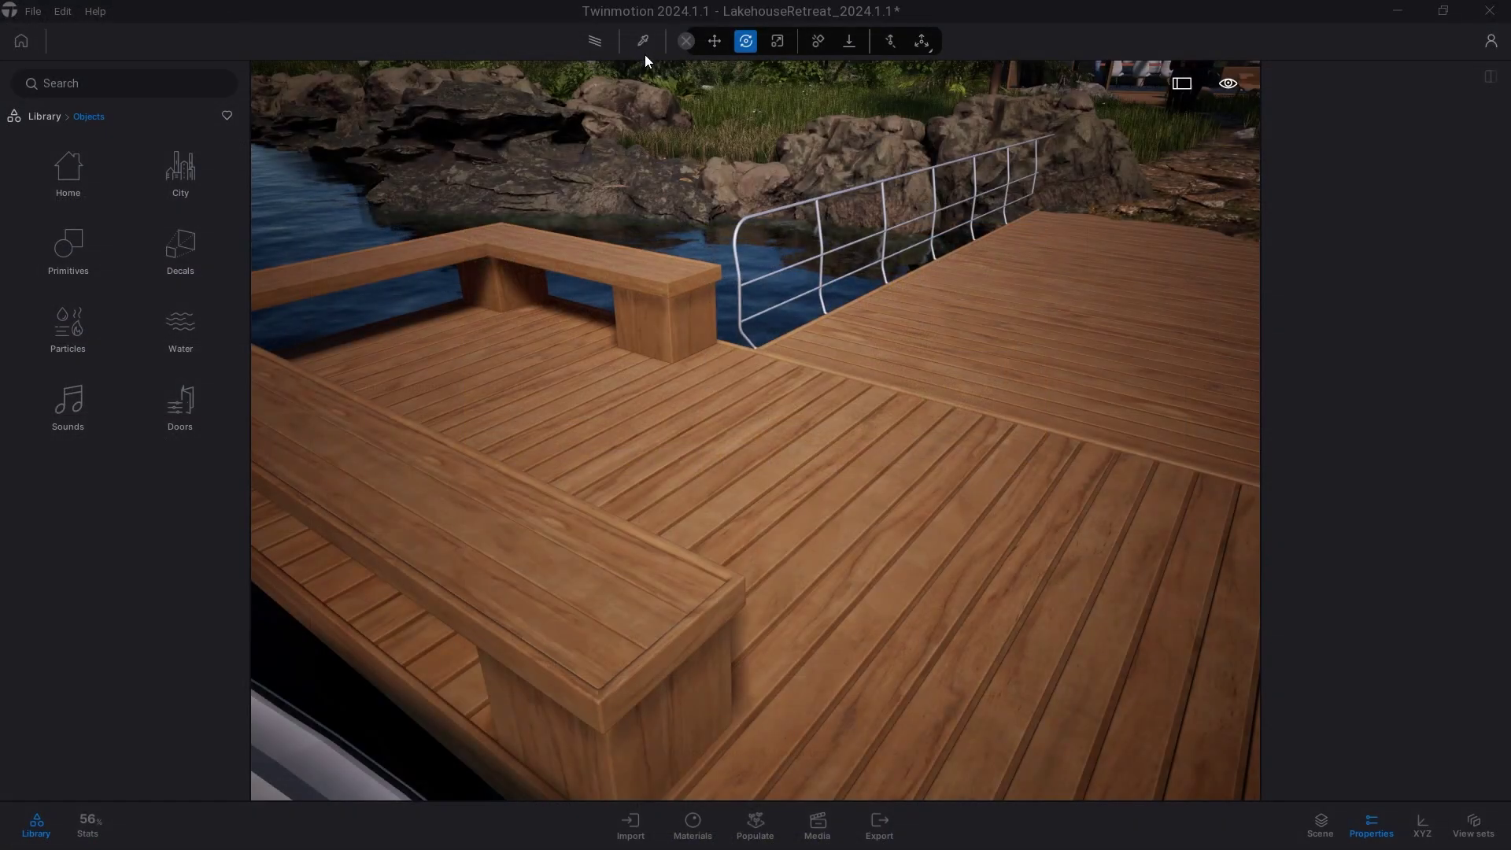
Step: Turn on Randomize UV for the bench's MI_WoodClean01 wood, toggling it to compare
click(646, 43)
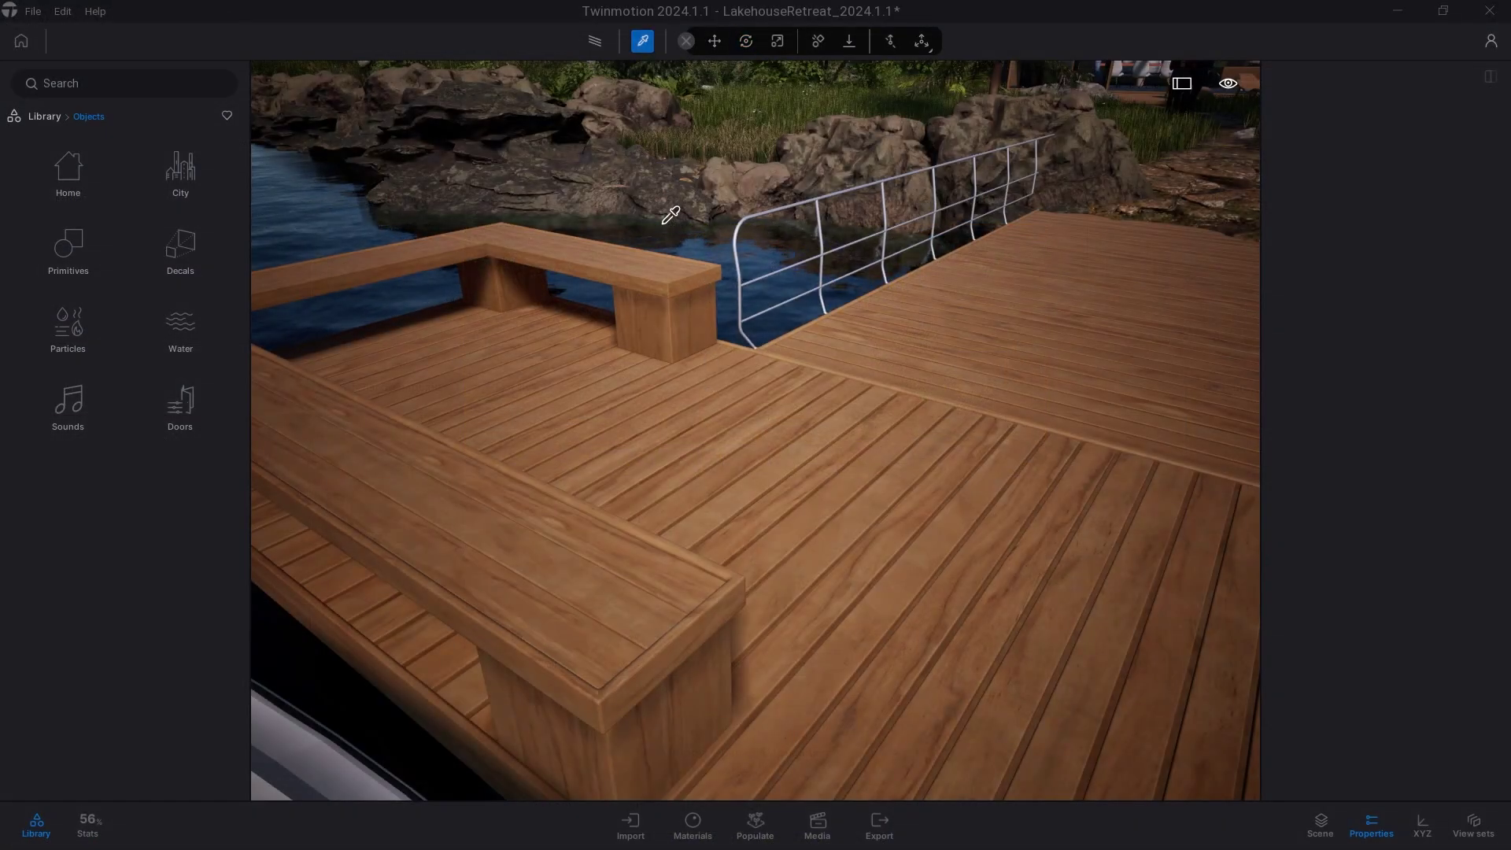
click(619, 583)
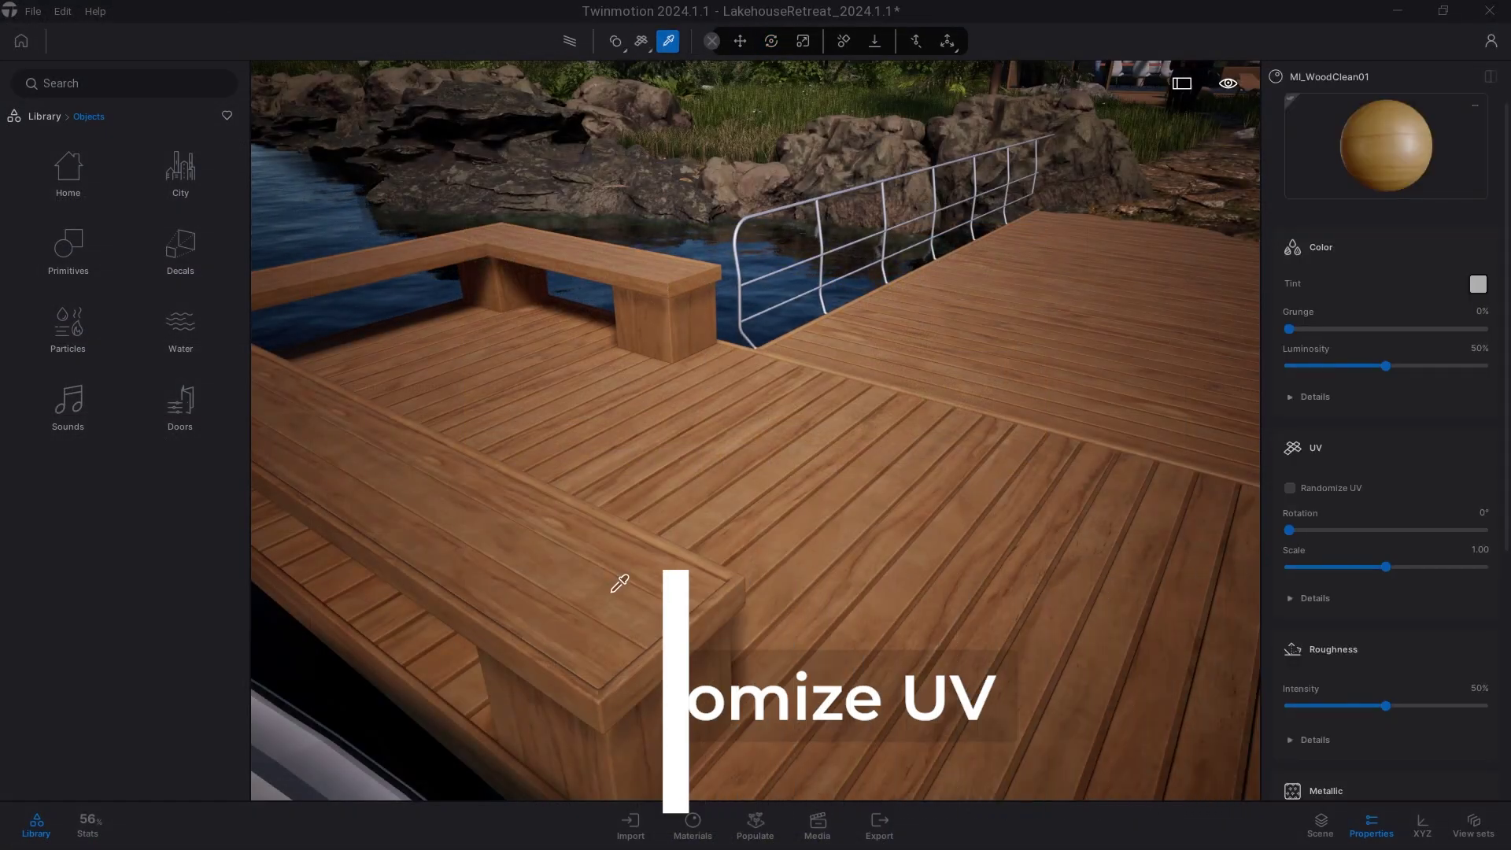
click(1290, 488)
click(1291, 489)
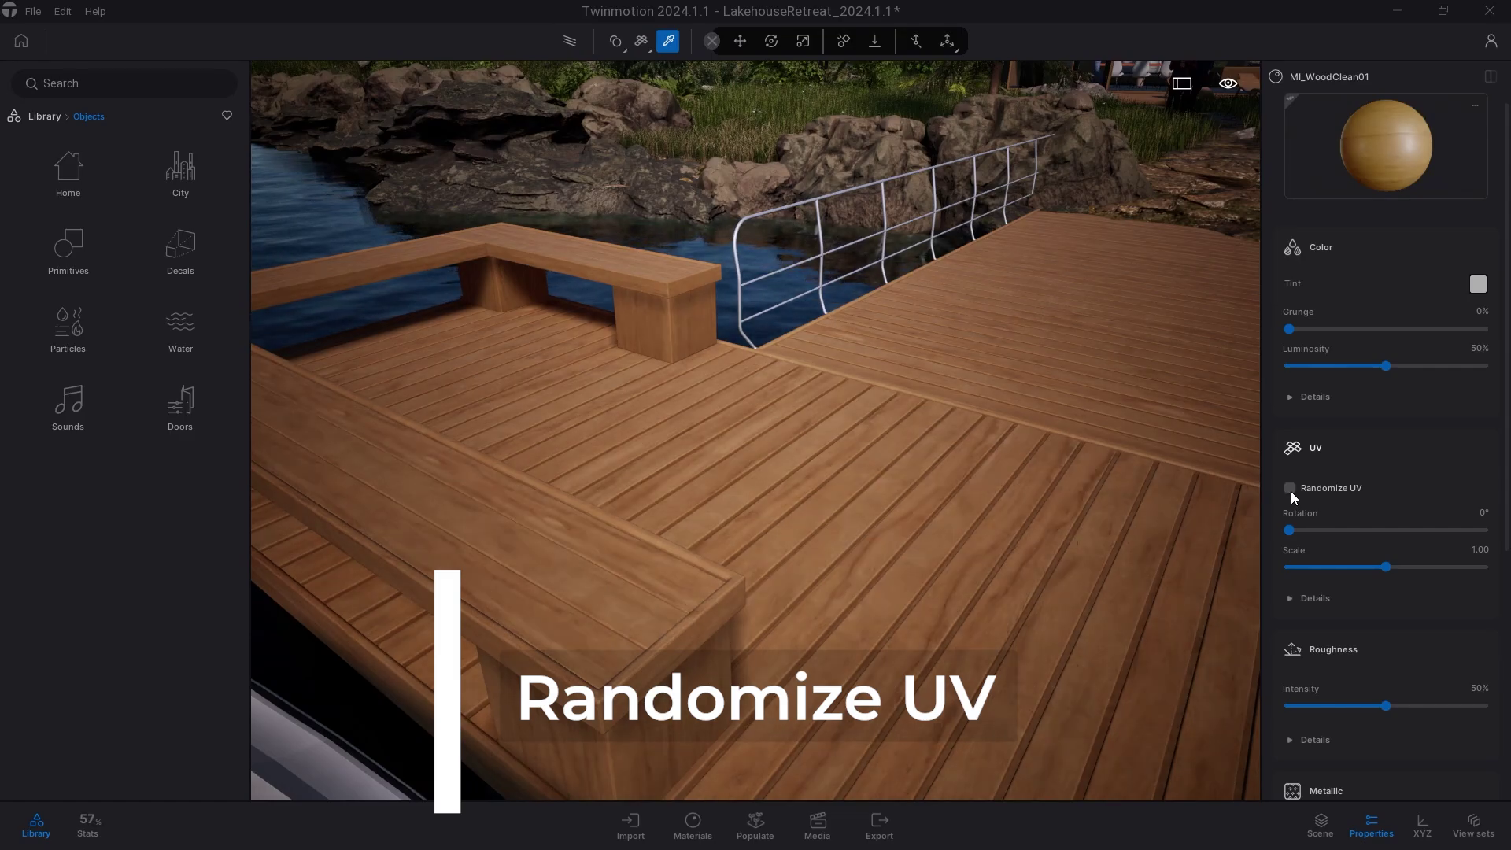
click(1290, 490)
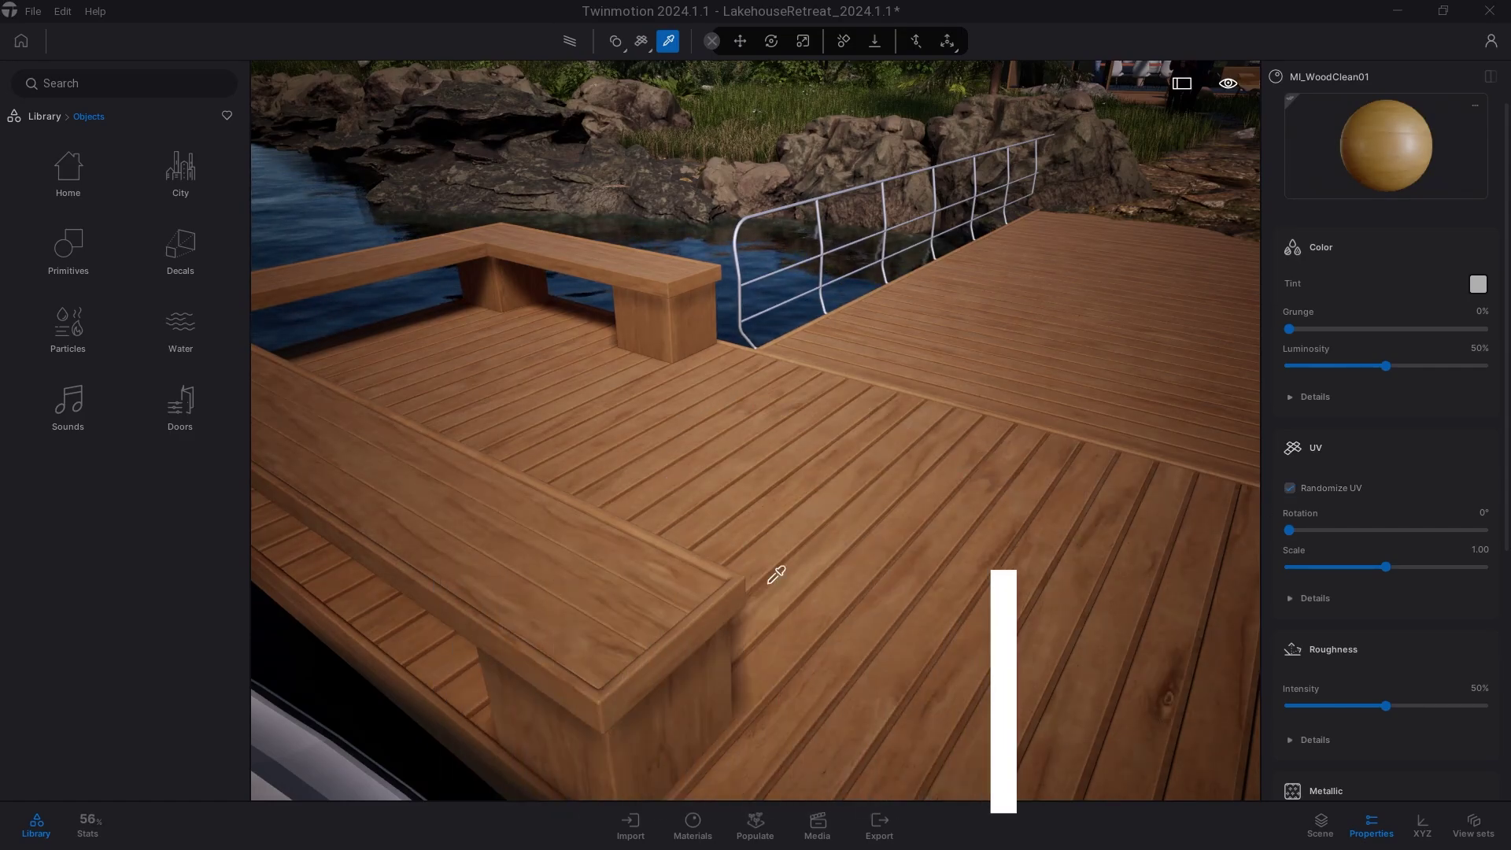
key(e)
Step: Turn on Randomize UV for the Dirt ground material
drag(930, 496, 897, 520)
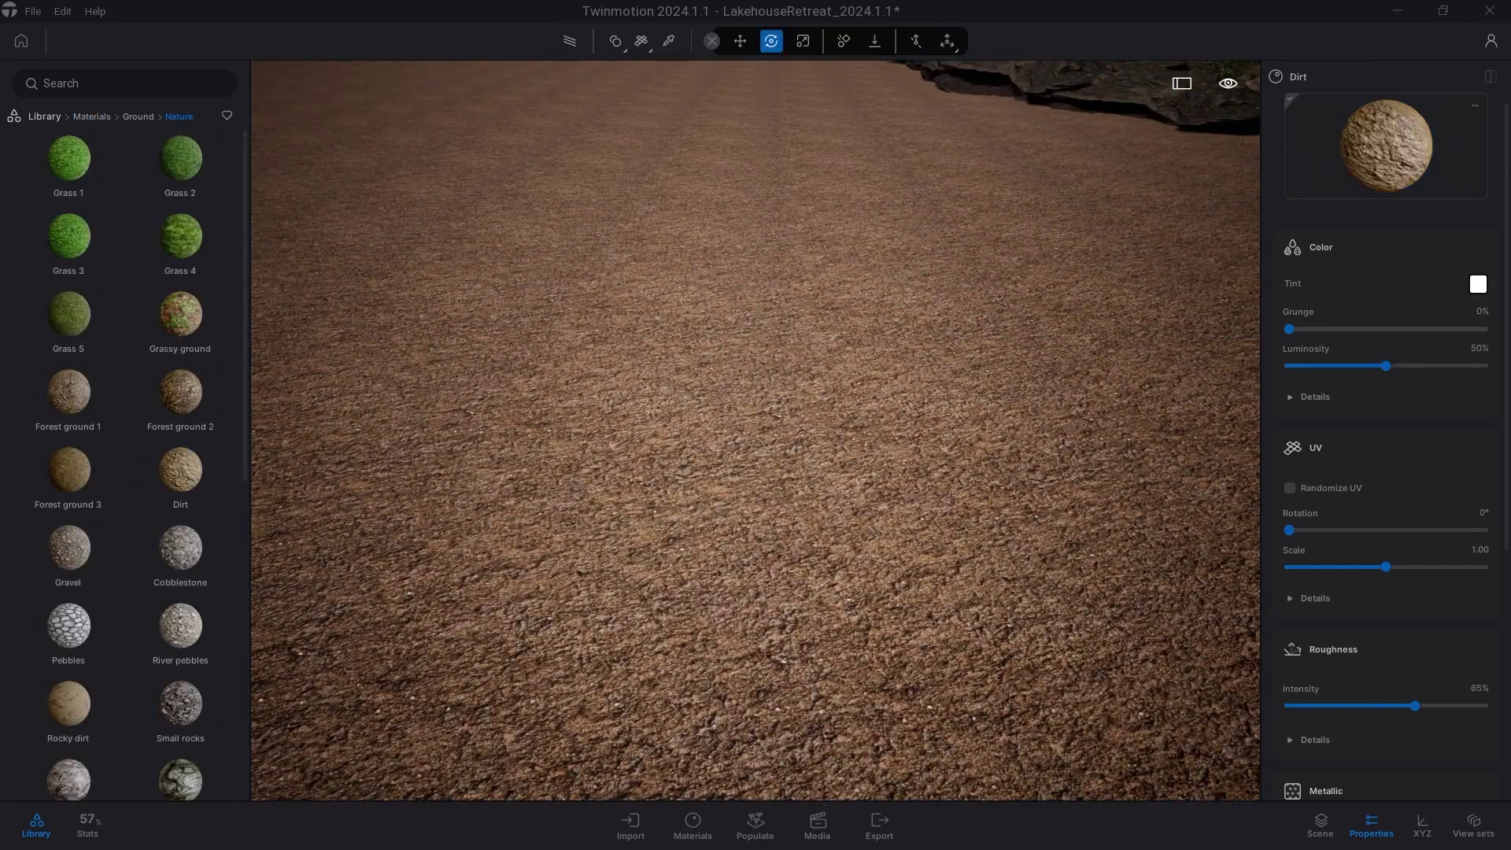
drag(1114, 551, 1256, 500)
click(1290, 486)
mouse_move(179, 314)
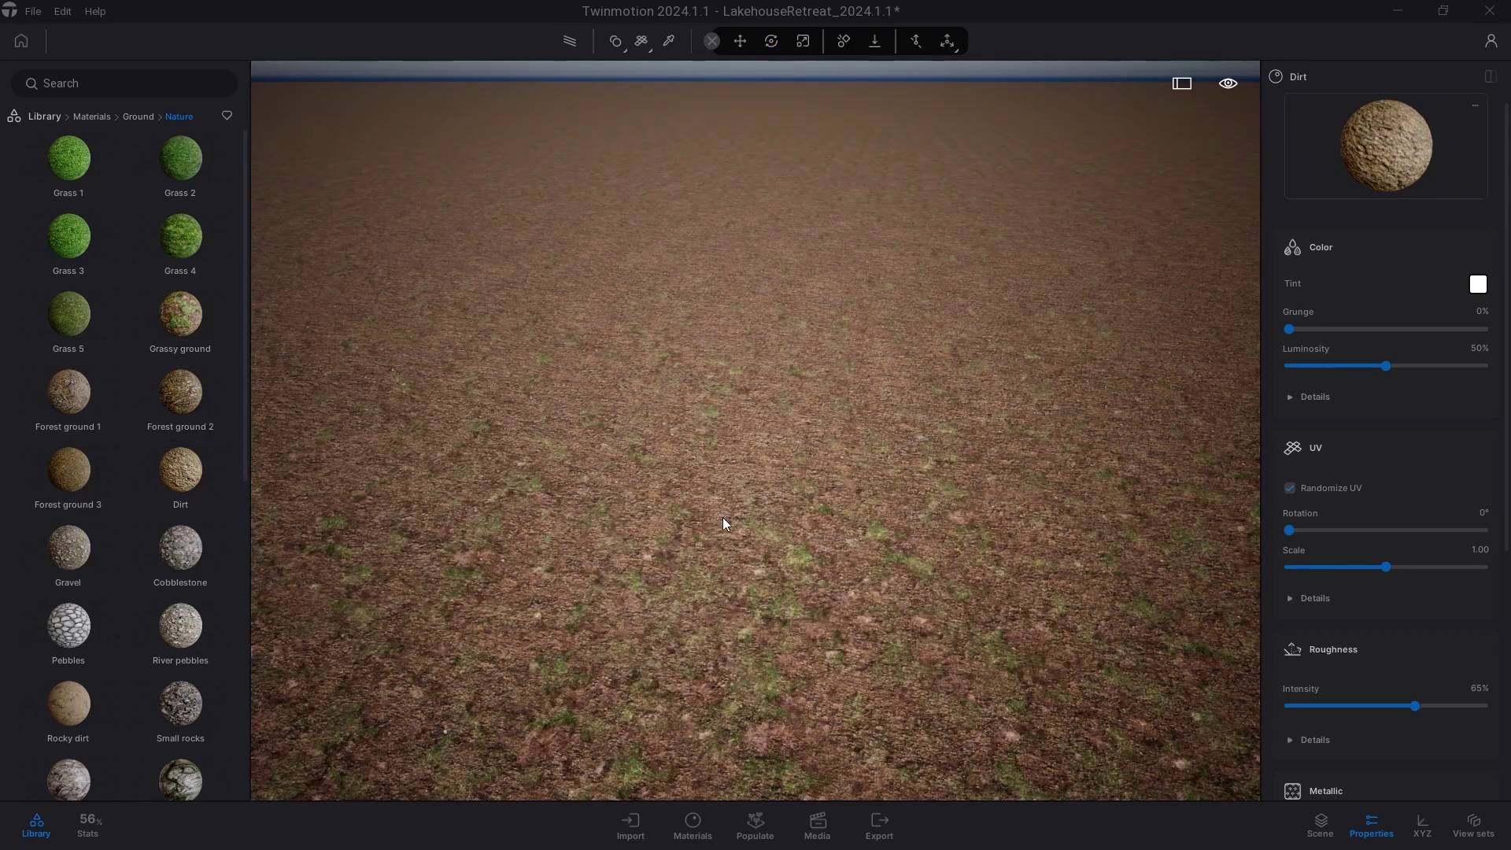
Step: Swap the dirt for Grassy ground and randomize UV on it, Ipe A and Stacked stone 03
drag(148, 302, 773, 524)
click(1292, 488)
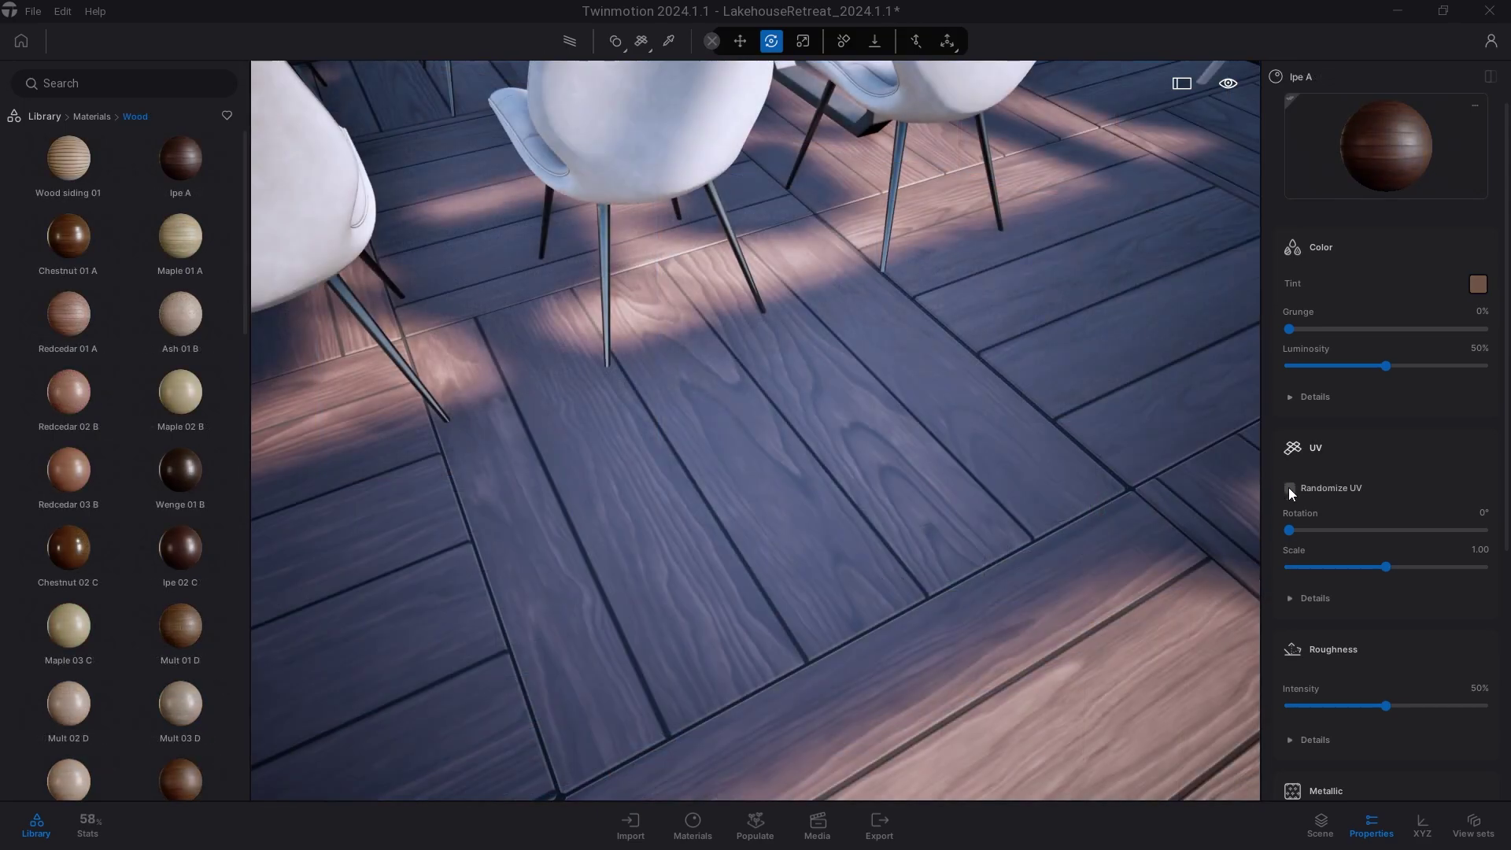
click(1289, 487)
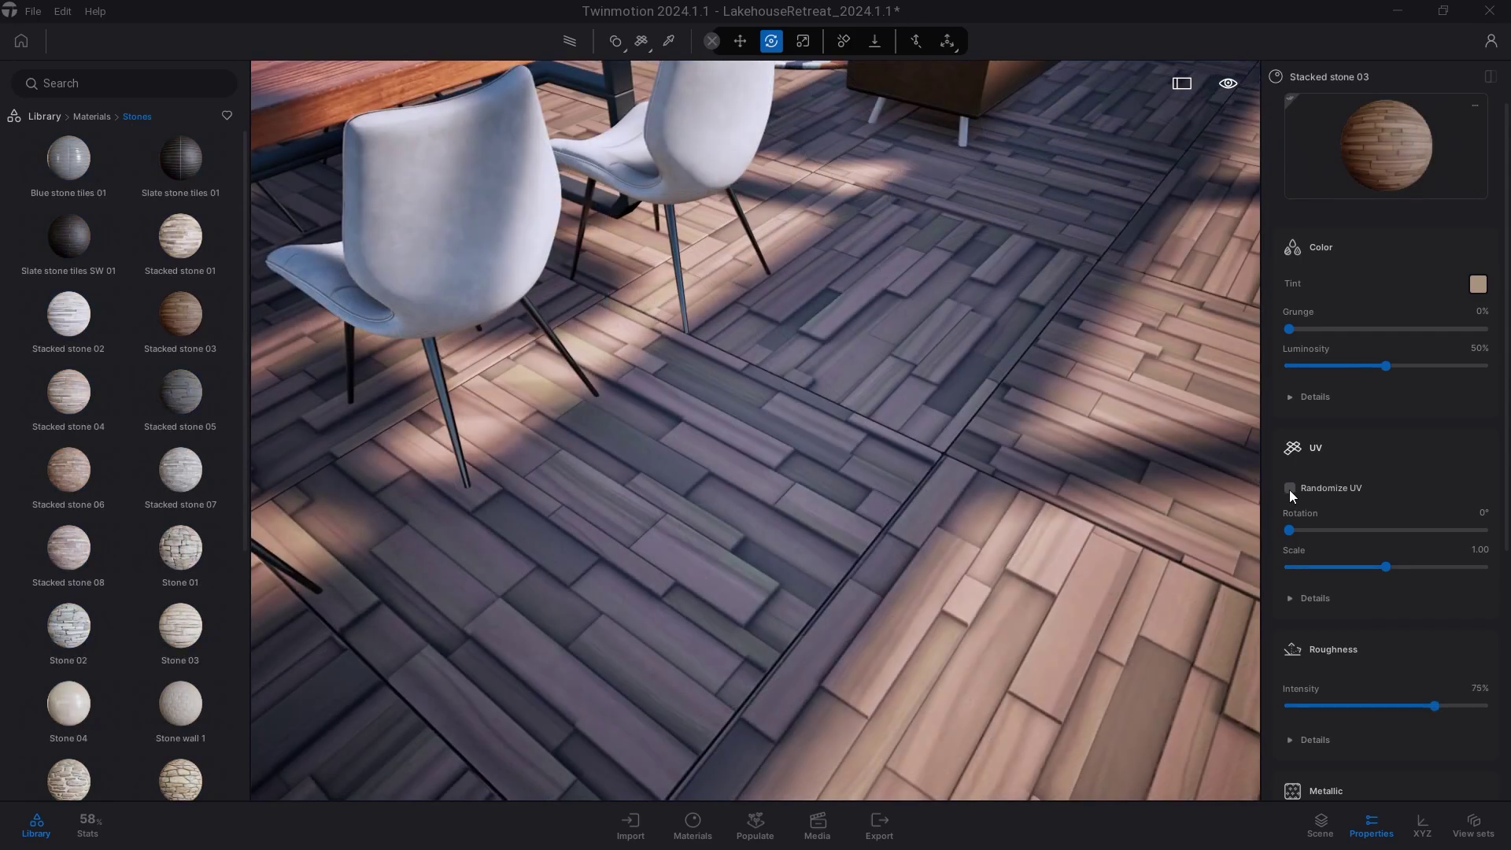
click(1289, 488)
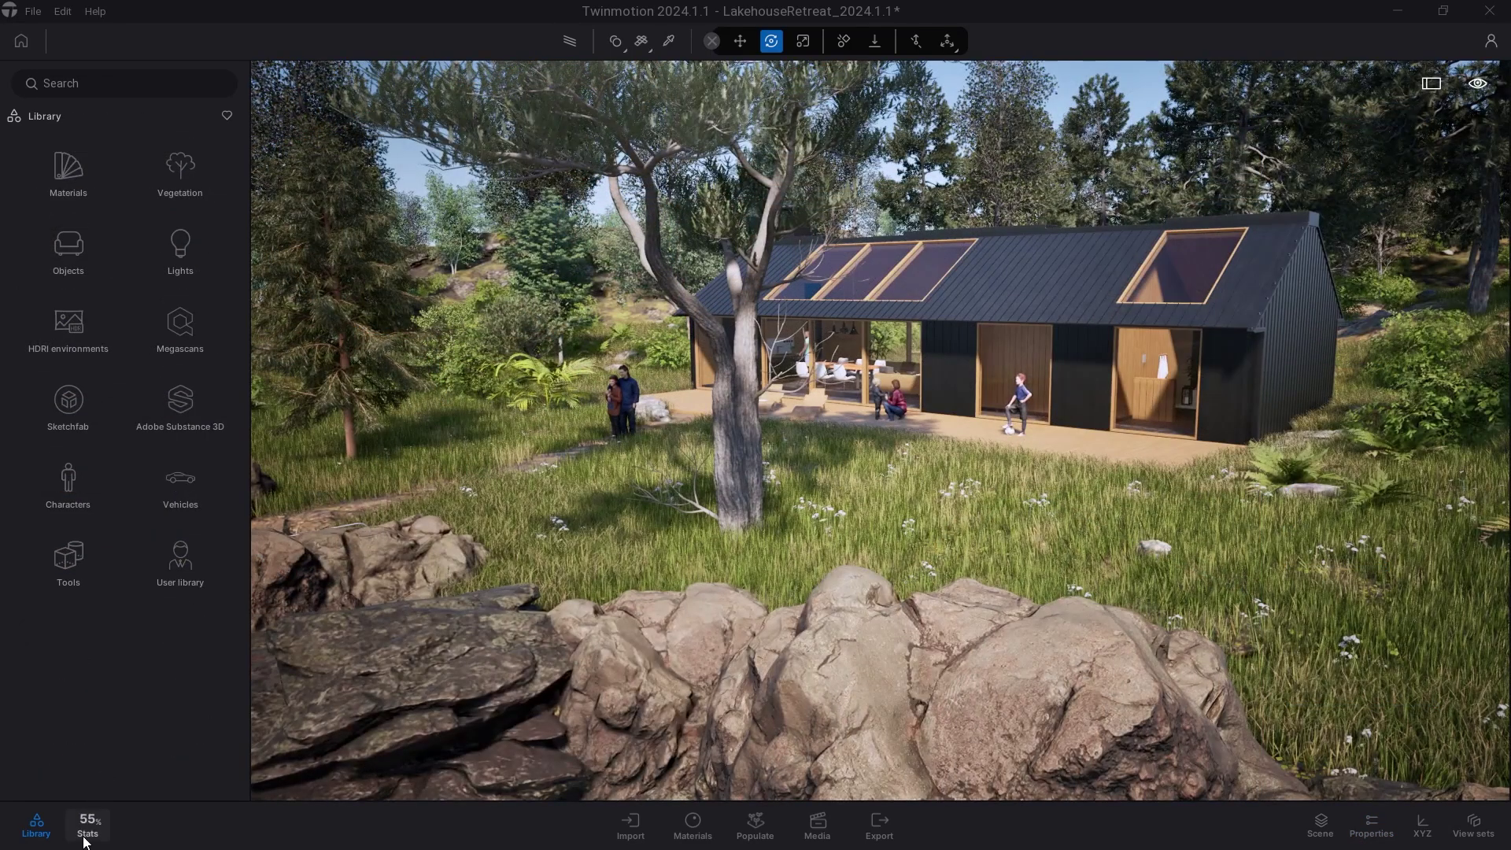
Step: Undock the Statistics panel into its own column, then view Quality setup without changes
click(85, 832)
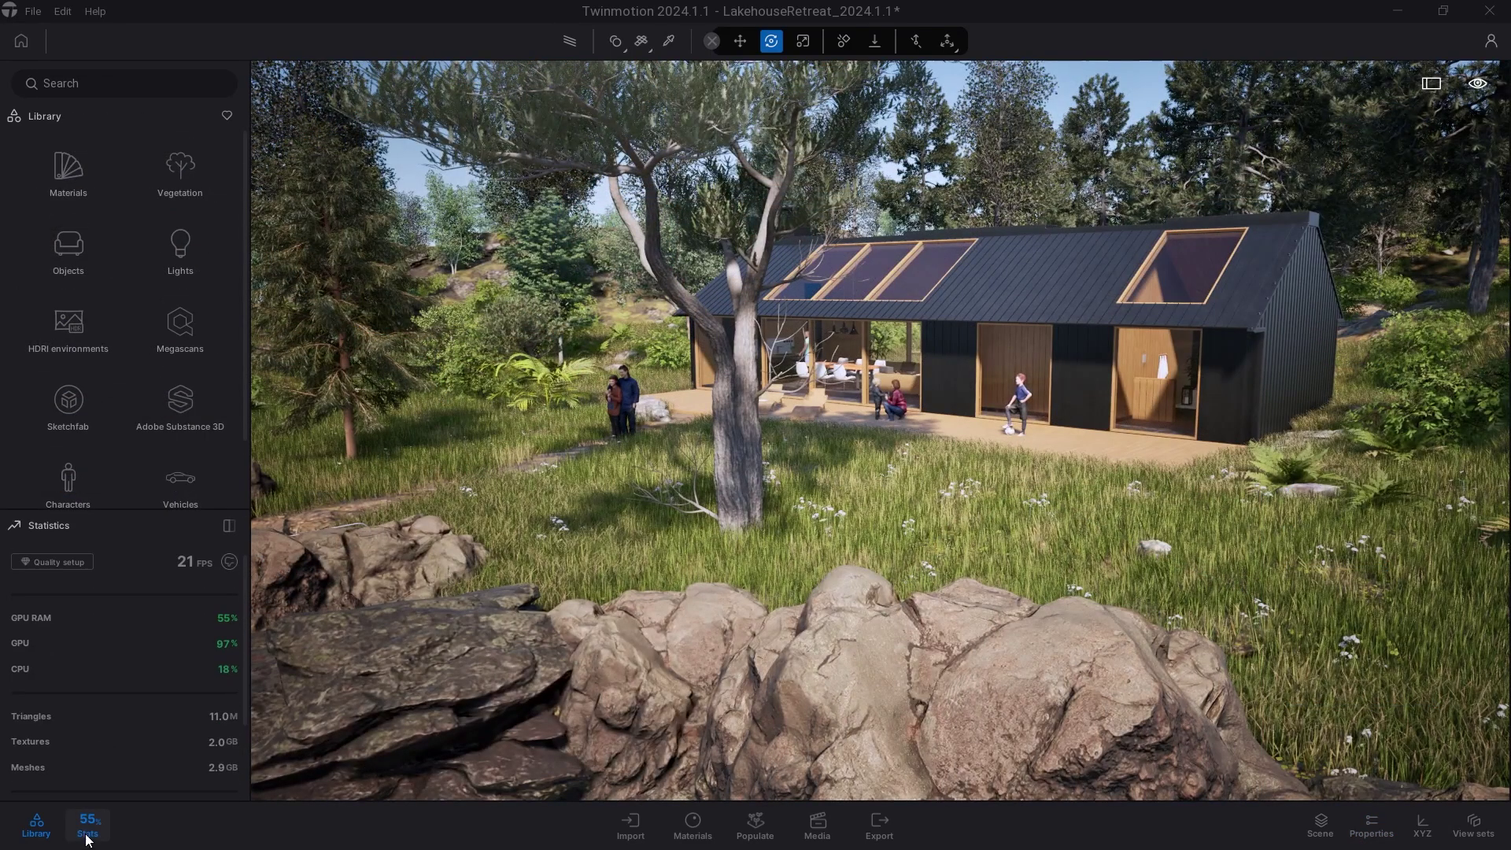
click(230, 525)
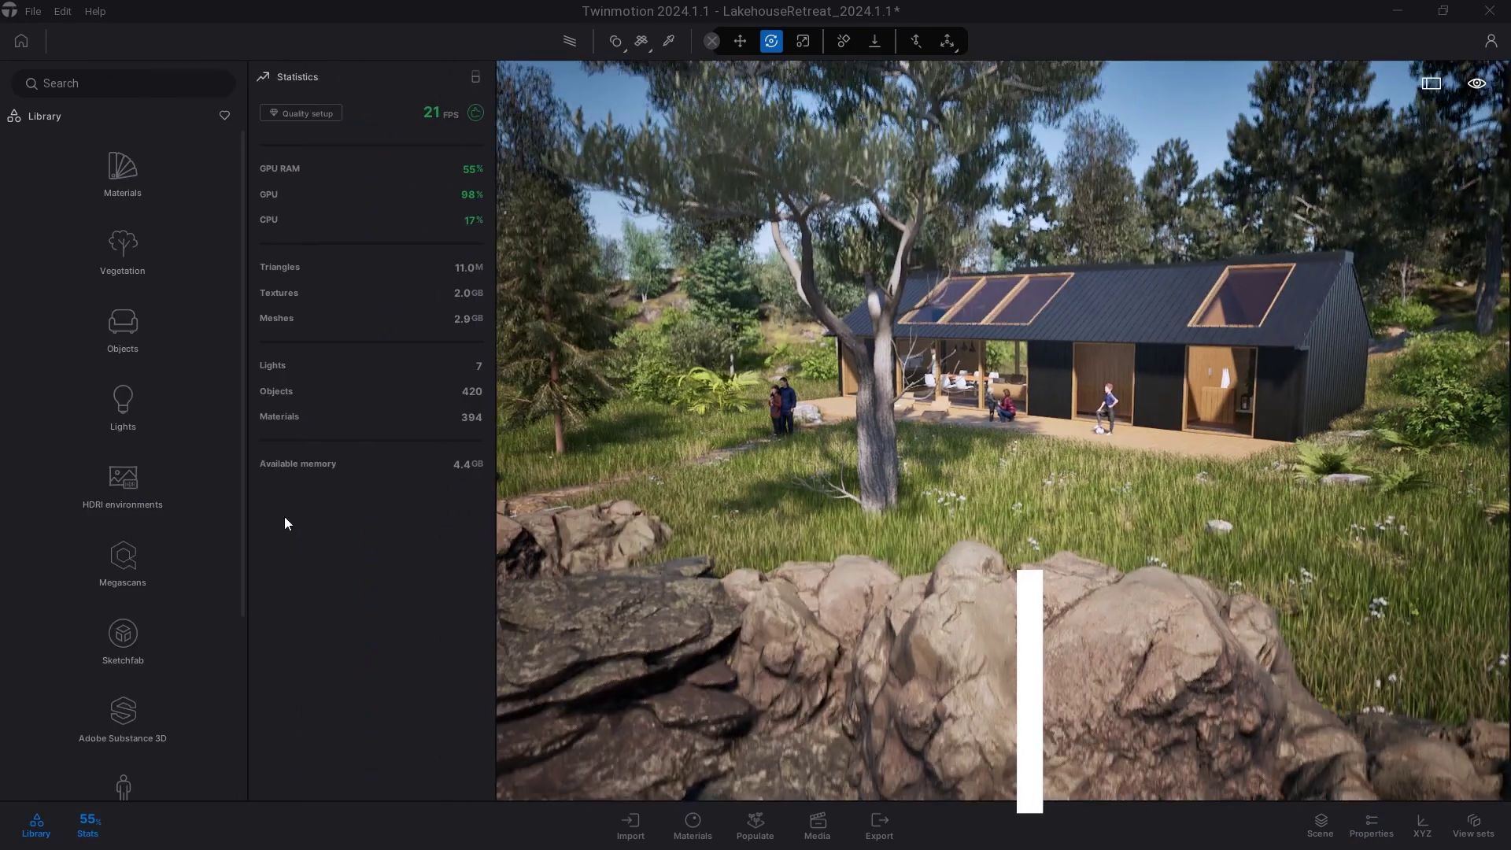
click(485, 78)
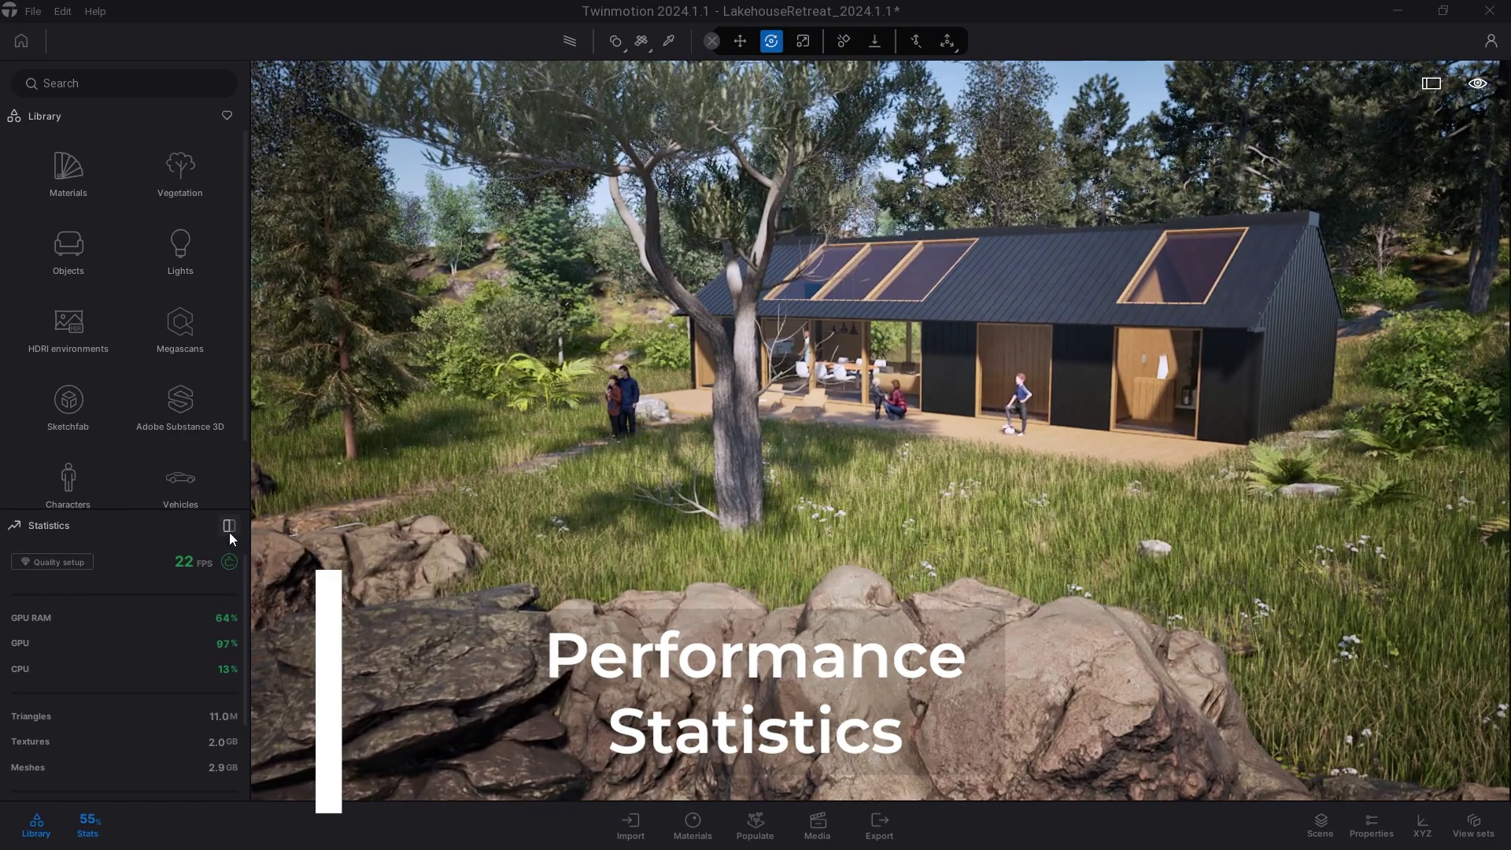
click(229, 533)
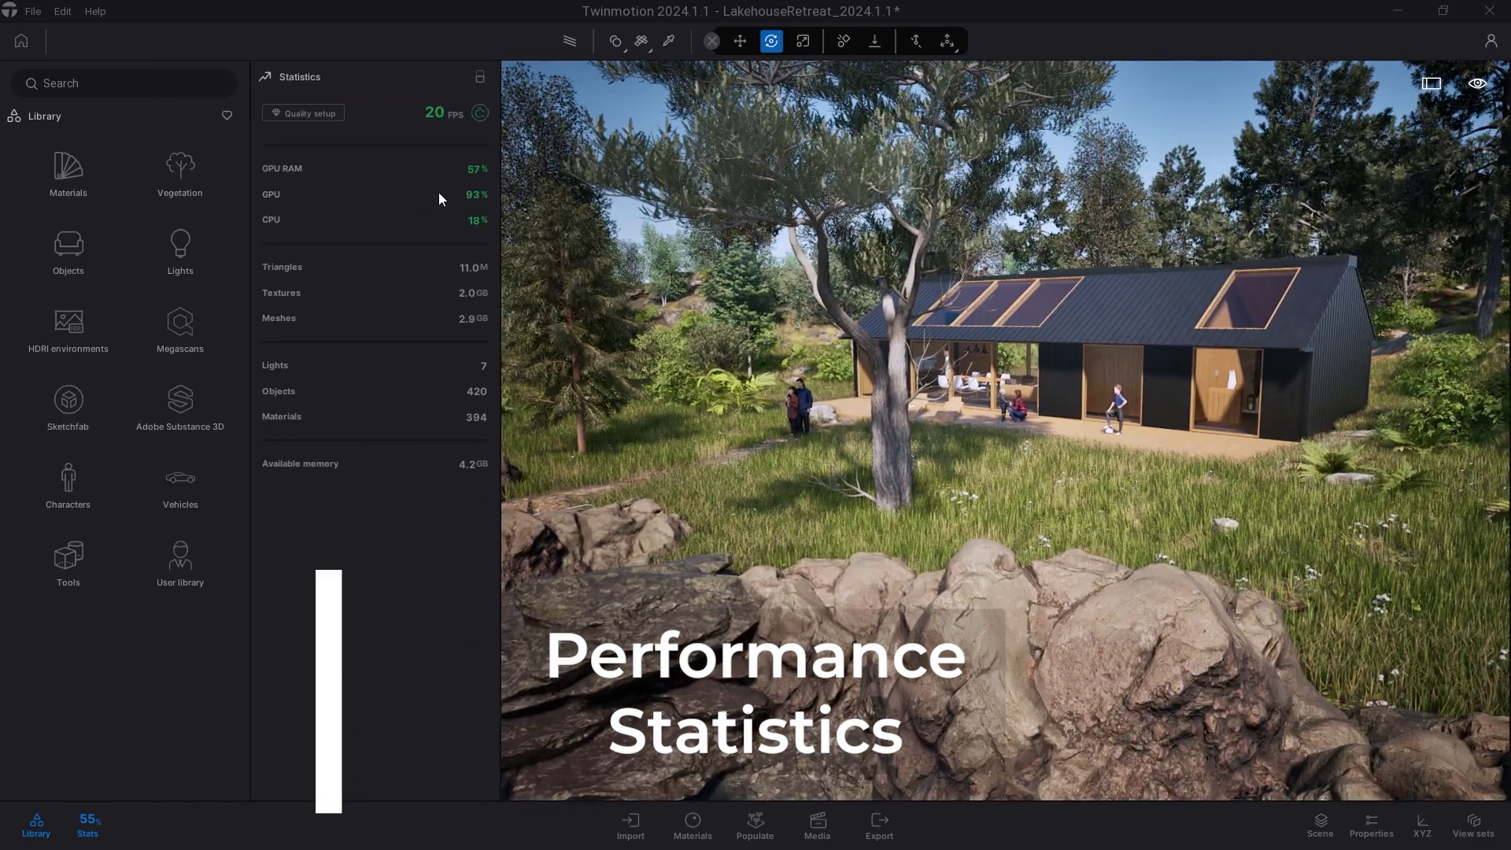
click(312, 114)
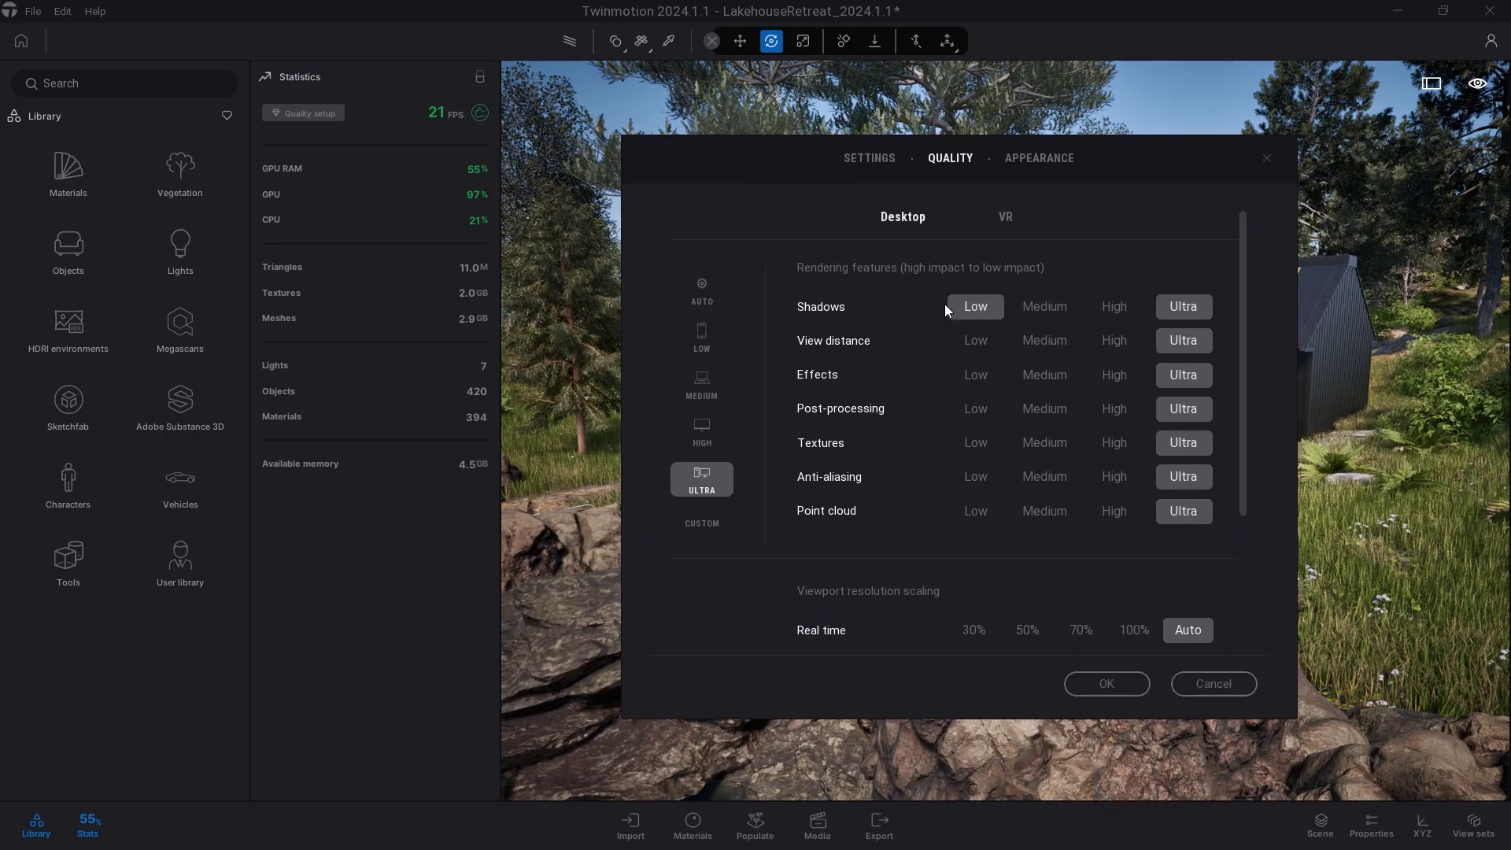
click(1266, 162)
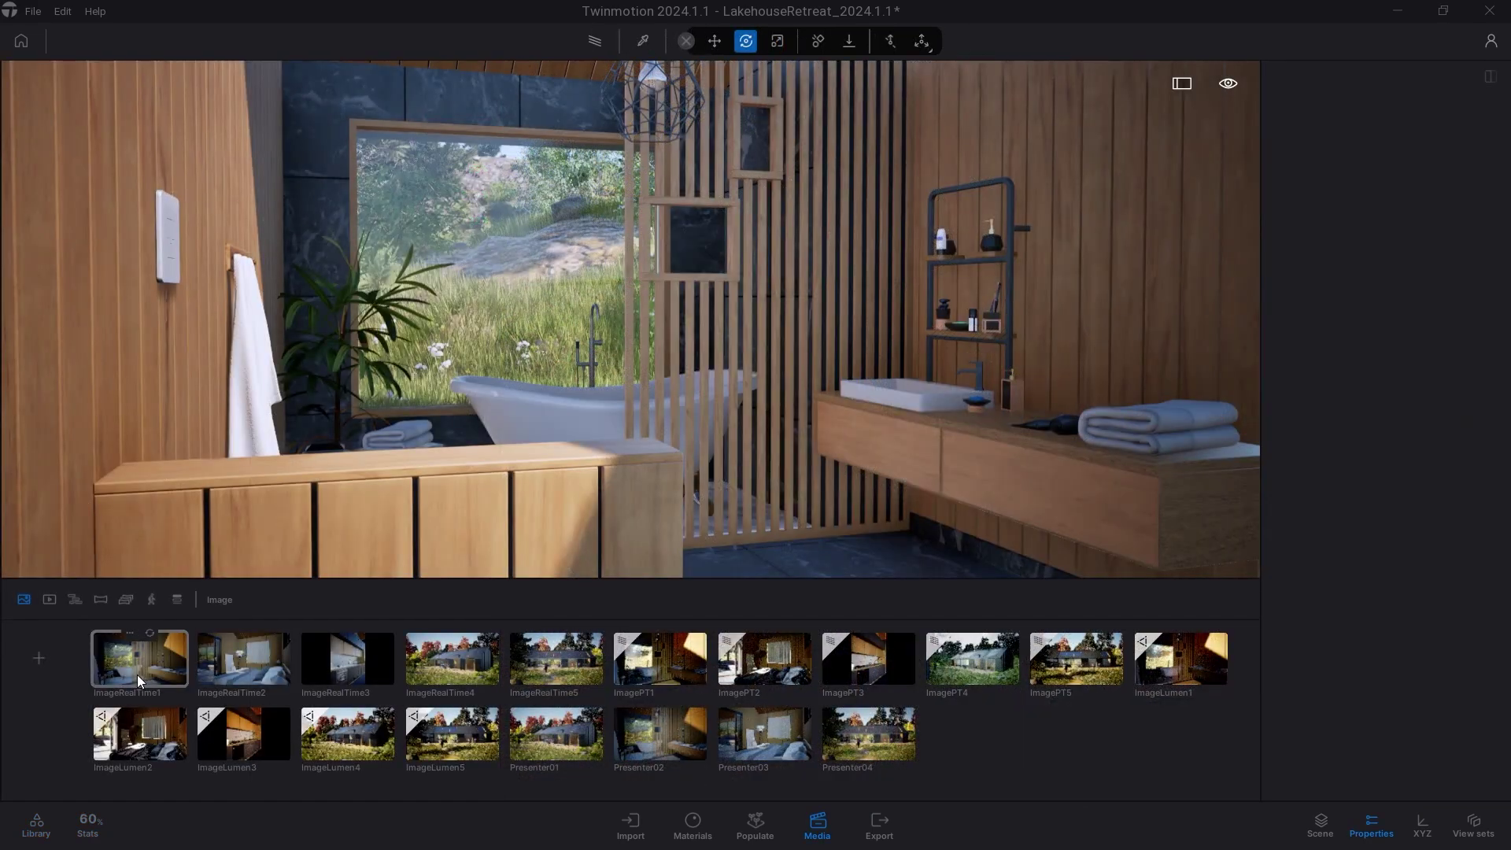
Step: Select the ImageRealTime1 image and show its Image properties with the camera Roll setting
click(137, 674)
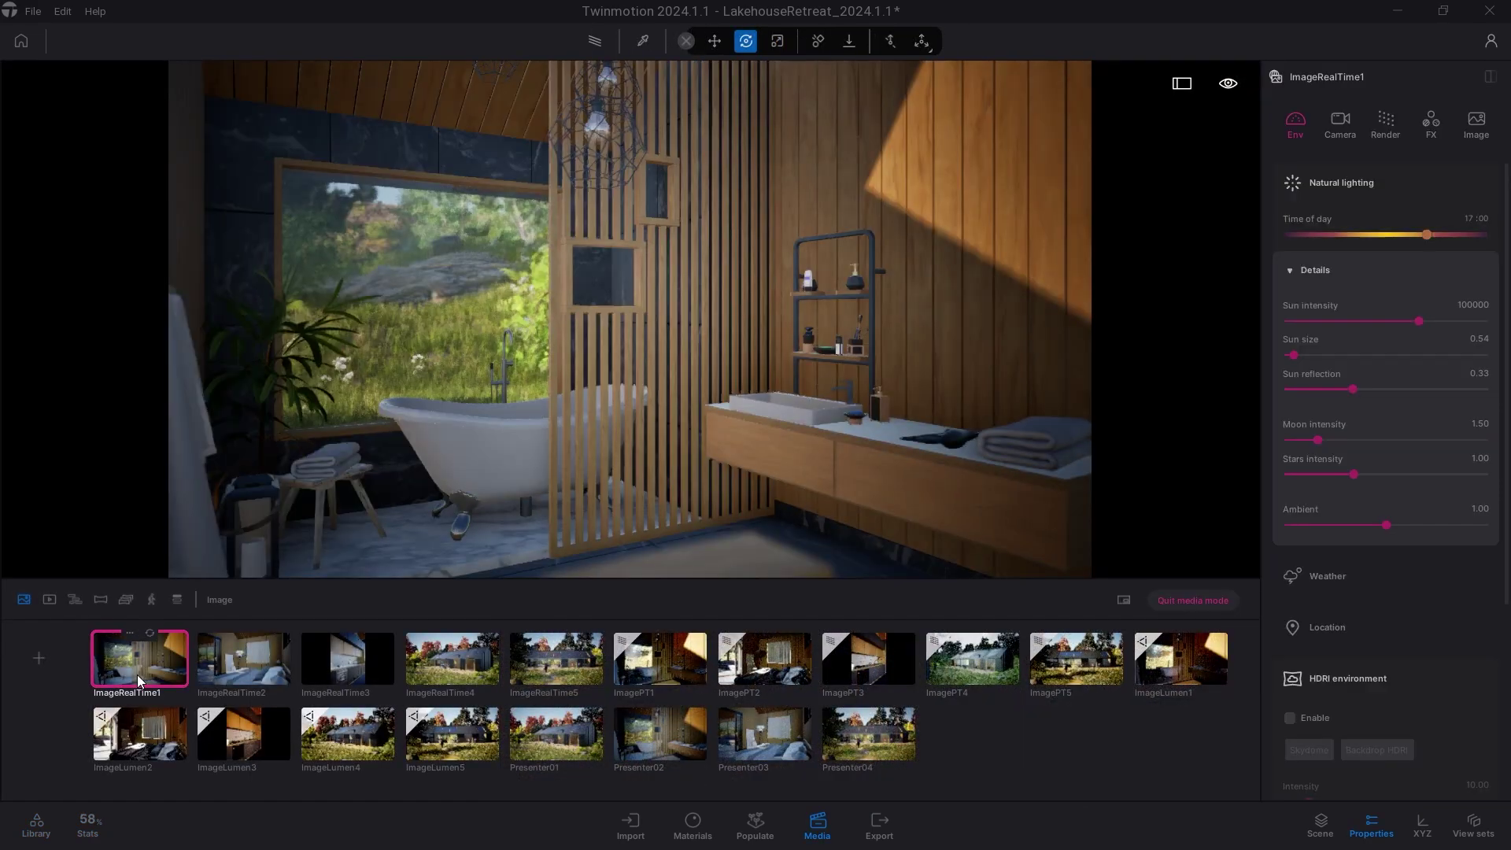
click(1485, 128)
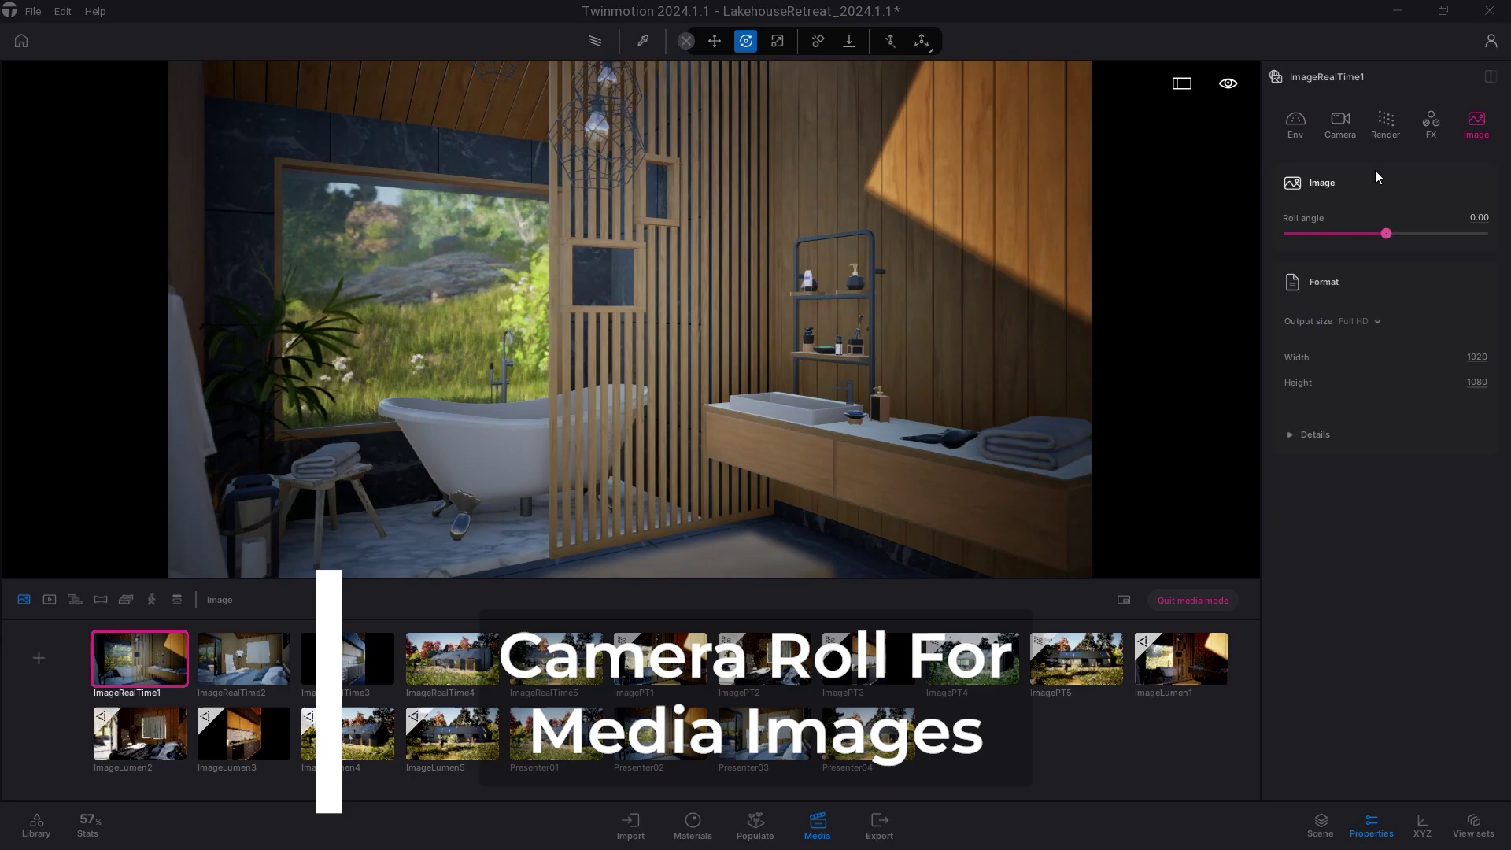
drag(1400, 237, 1378, 233)
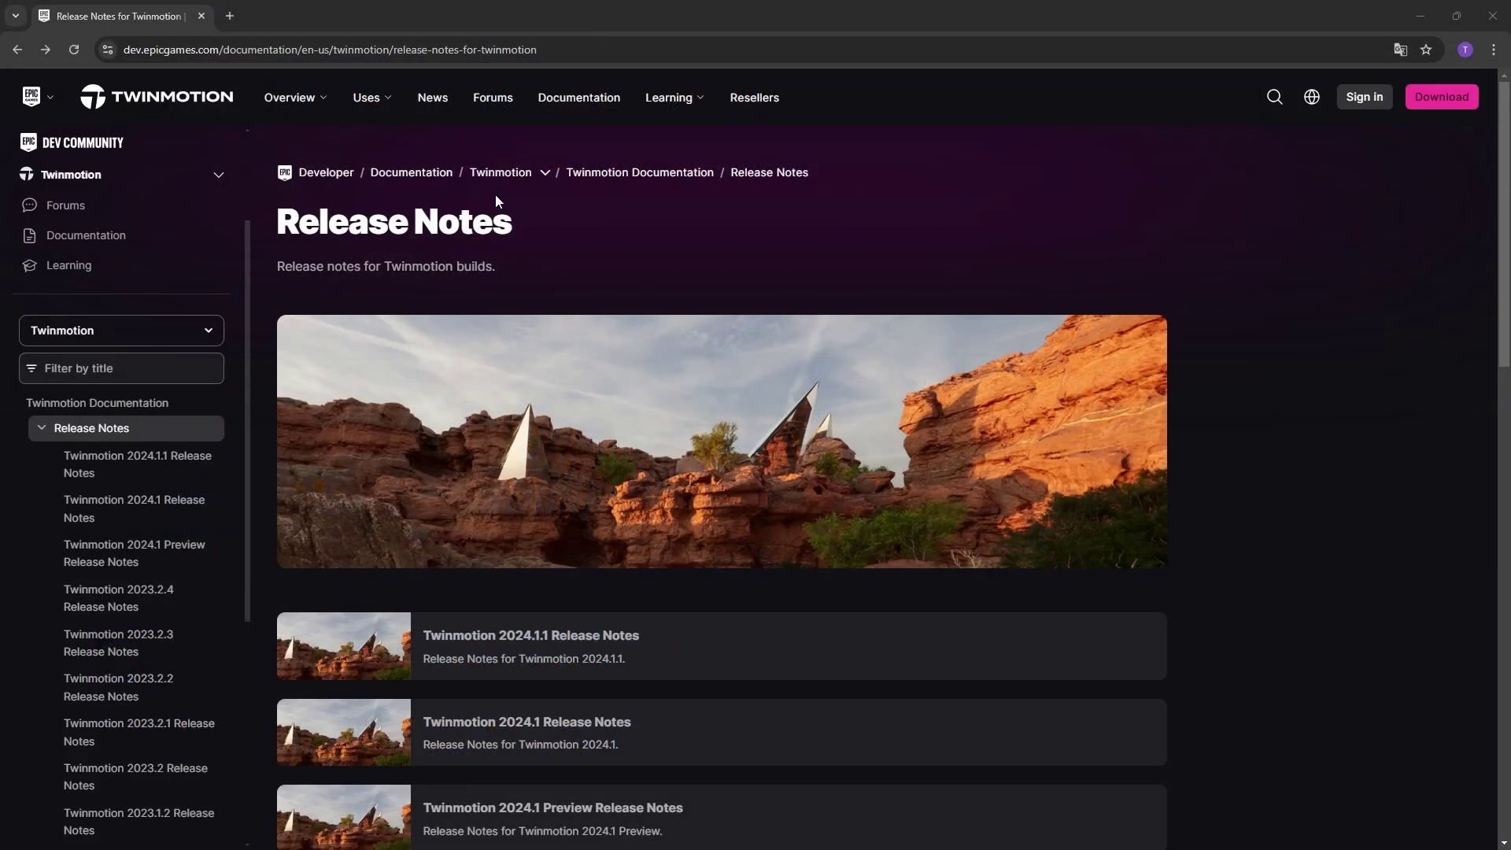
scroll(456, 261, down, 2)
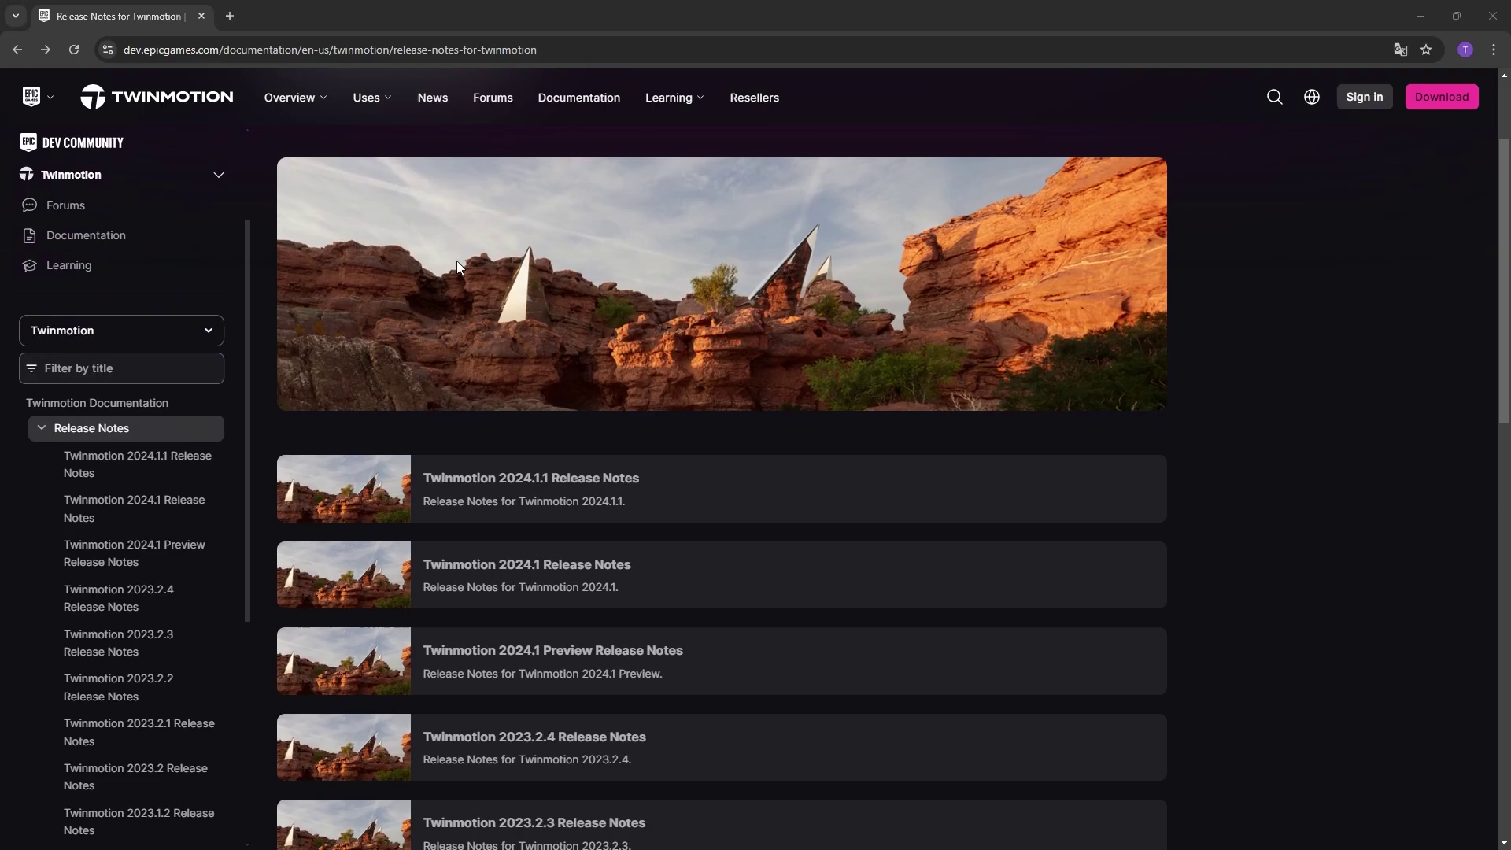
Step: Open the 2024.1.1 release notes and highlight the Precise Editing in Sequences and bug-fix text
click(349, 476)
scroll(368, 432, down, 2)
scroll(365, 425, down, 3)
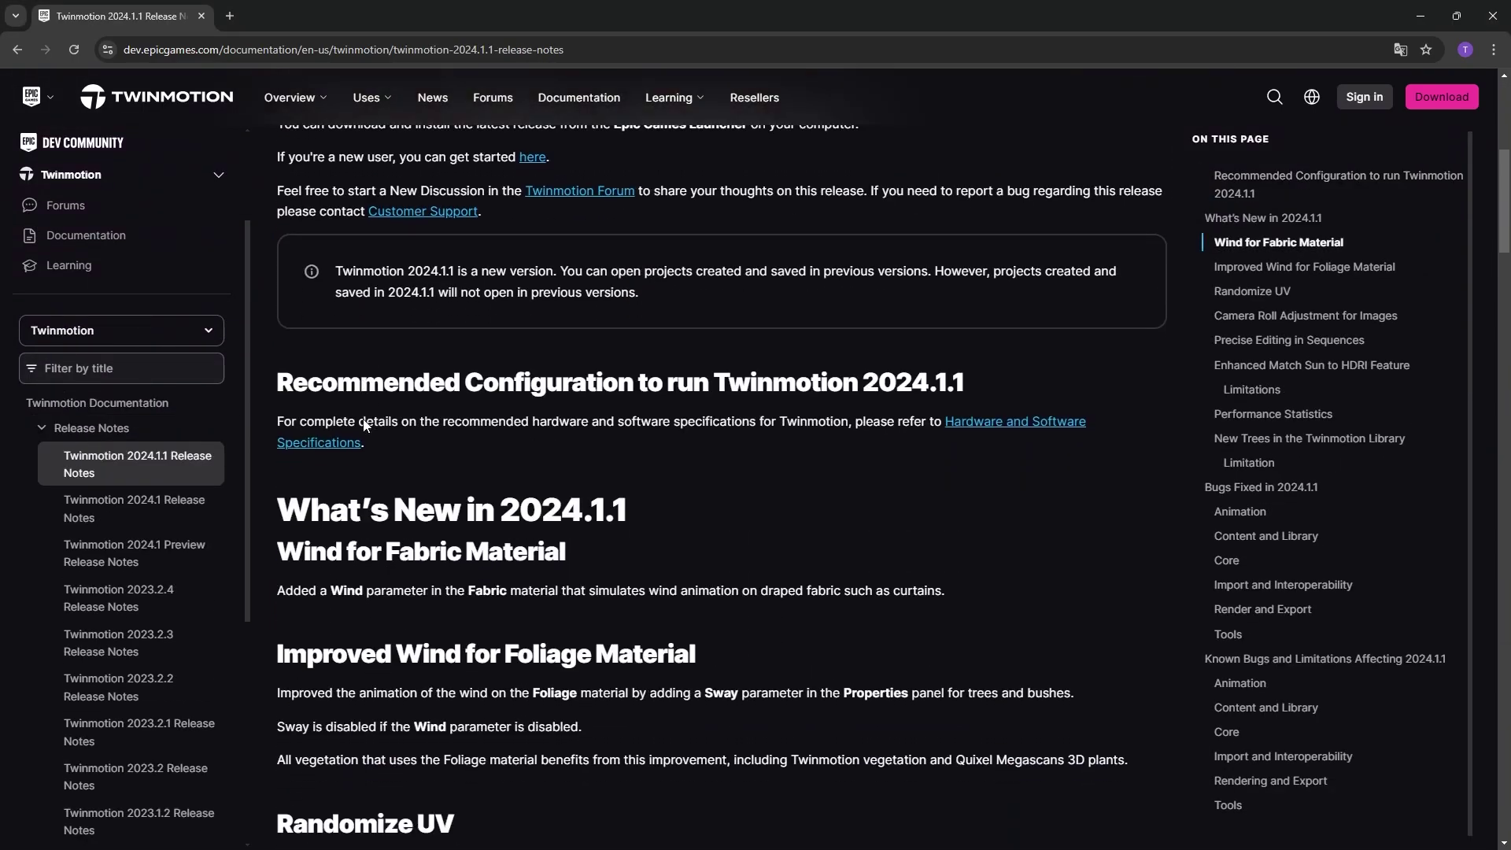
scroll(364, 426, down, 2)
scroll(363, 419, down, 1)
scroll(363, 418, down, 2)
scroll(343, 402, down, 1)
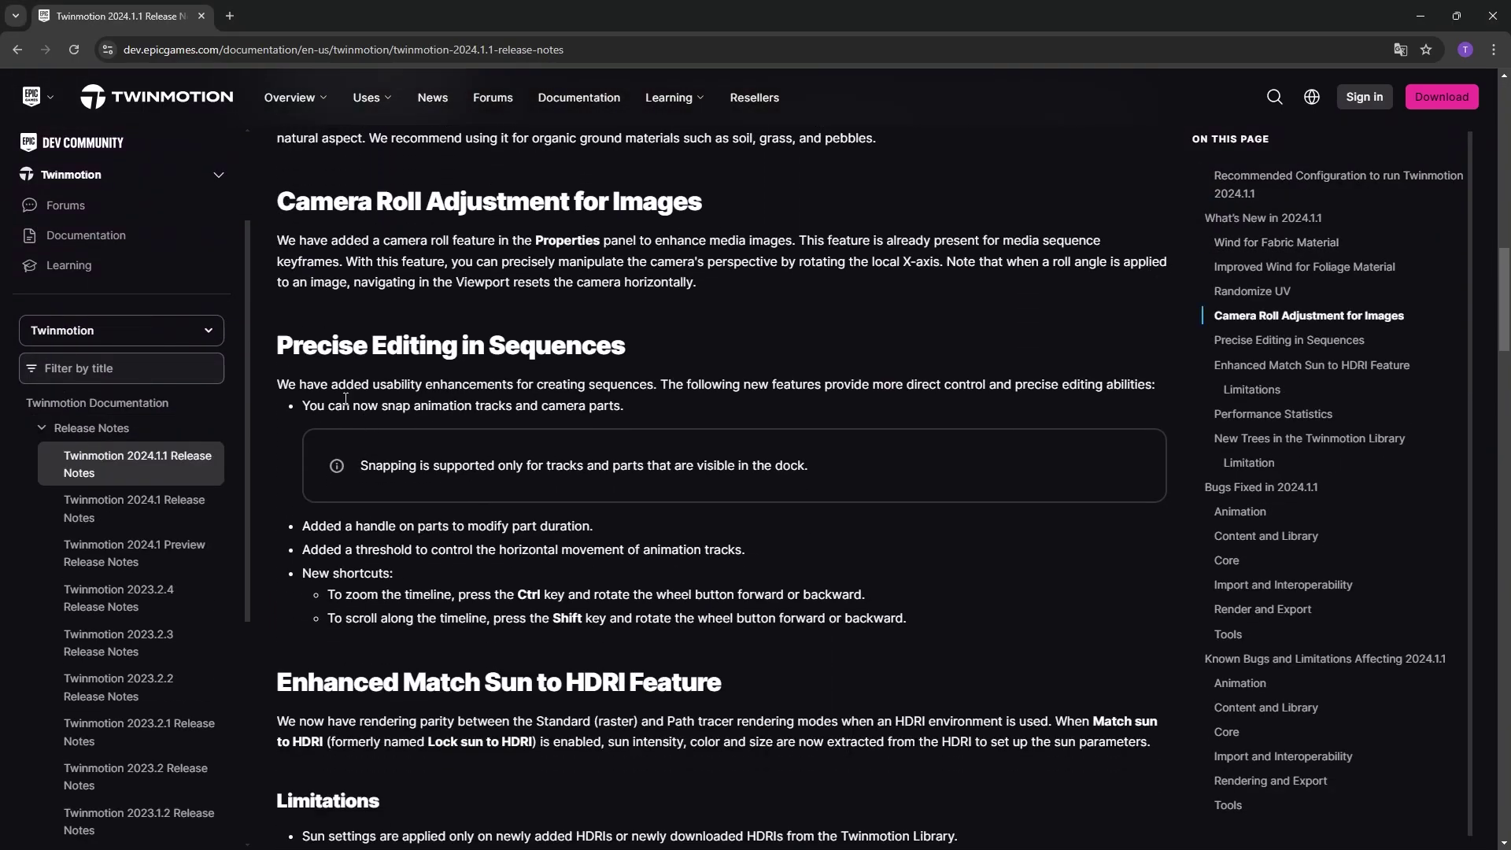
mouse_move(283, 342)
mouse_down()
mouse_move(745, 554)
mouse_move(847, 618)
mouse_move(918, 624)
mouse_up()
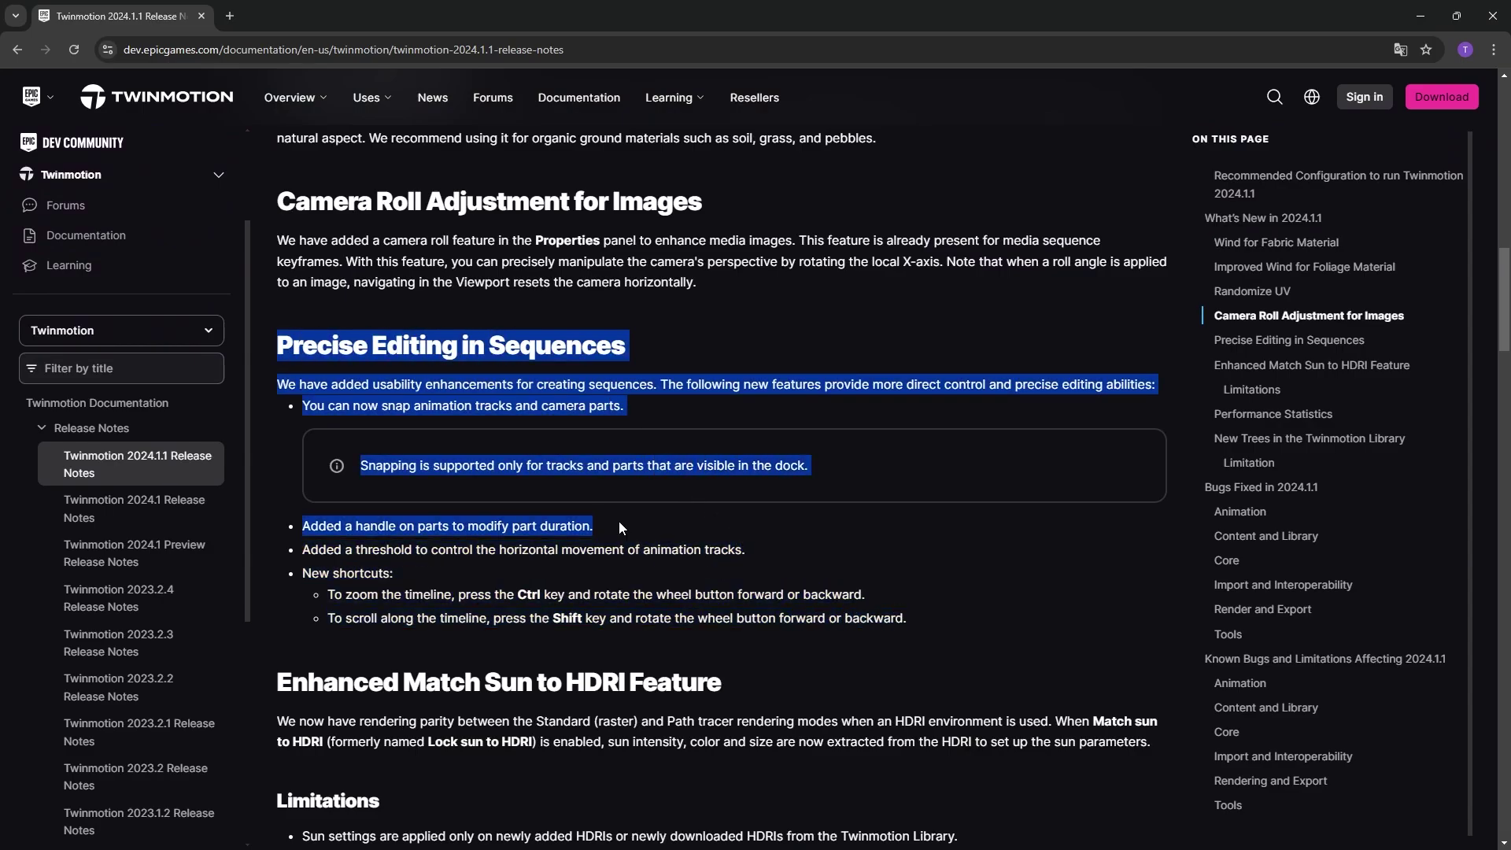
click(917, 617)
scroll(622, 466, down, 4)
scroll(361, 341, down, 3)
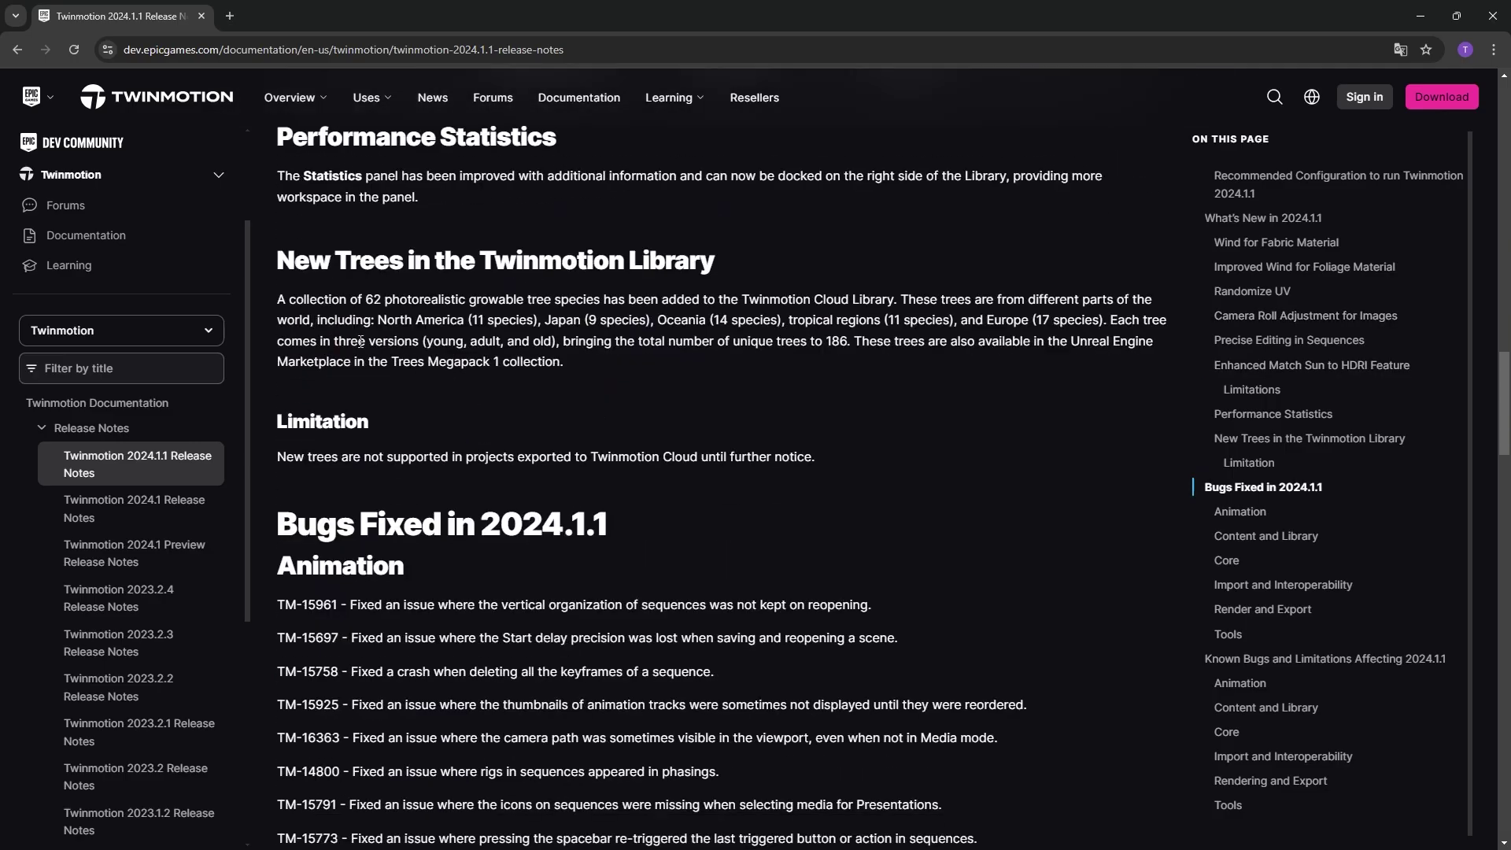
scroll(360, 341, down, 1)
drag(283, 360, 842, 776)
scroll(840, 776, down, 2)
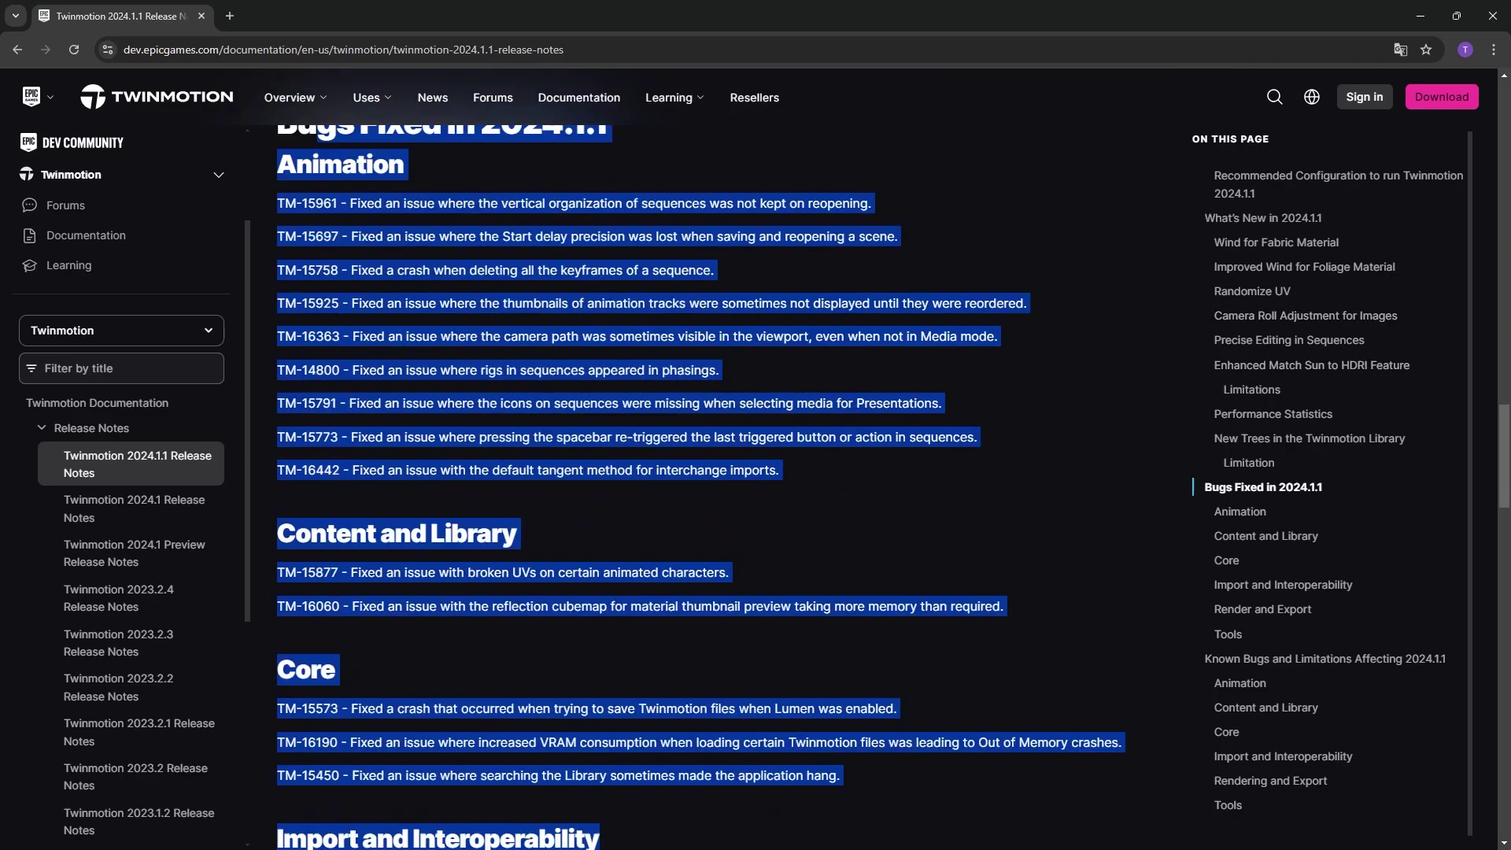
scroll(615, 407, down, 4)
scroll(616, 408, down, 5)
scroll(615, 408, down, 1)
click(615, 407)
scroll(603, 348, up, 3)
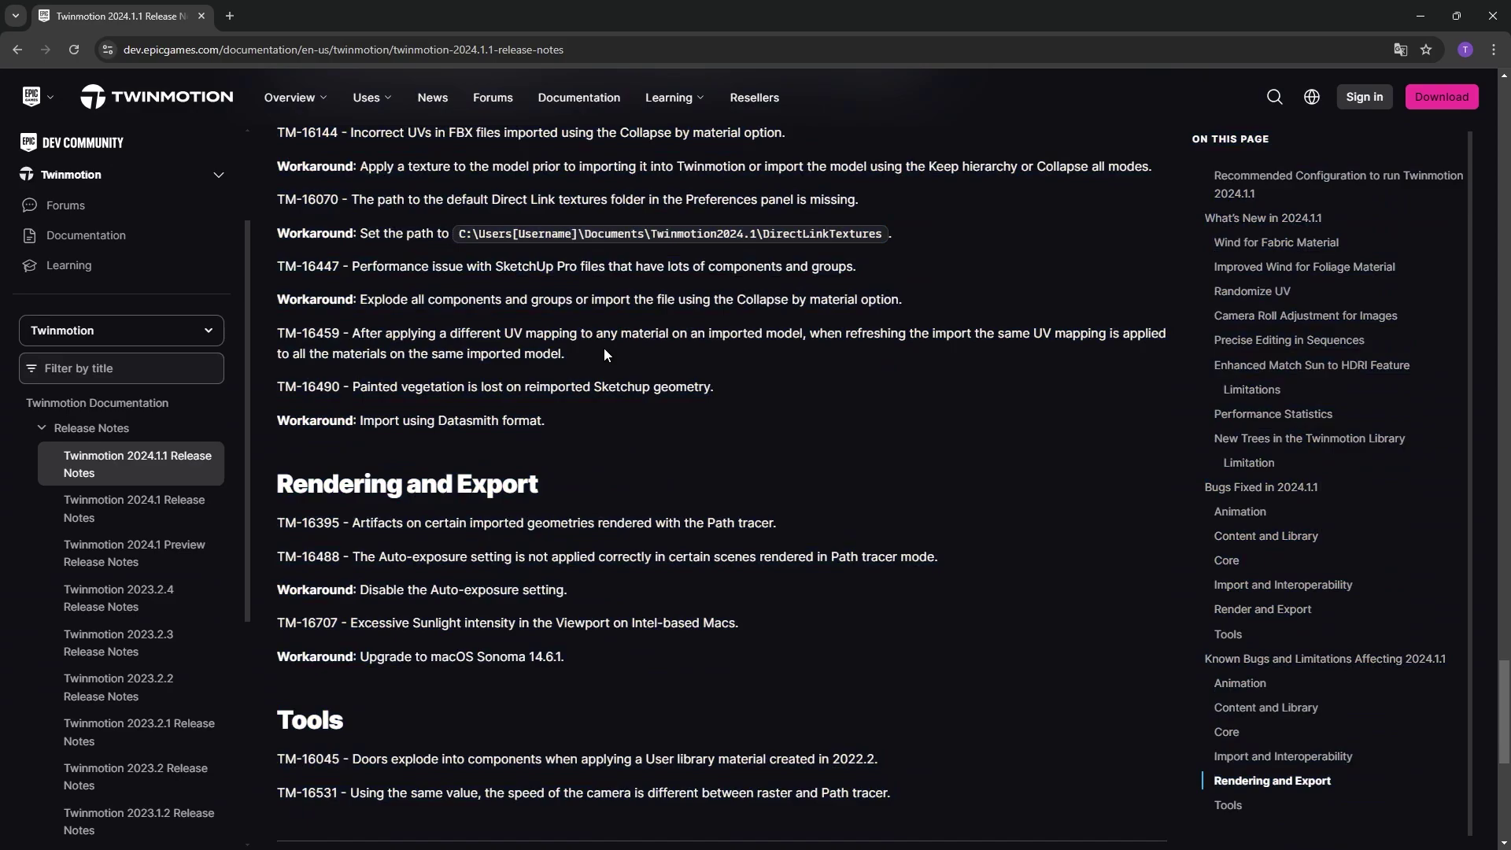
scroll(604, 348, up, 5)
scroll(603, 347, up, 5)
scroll(604, 347, up, 5)
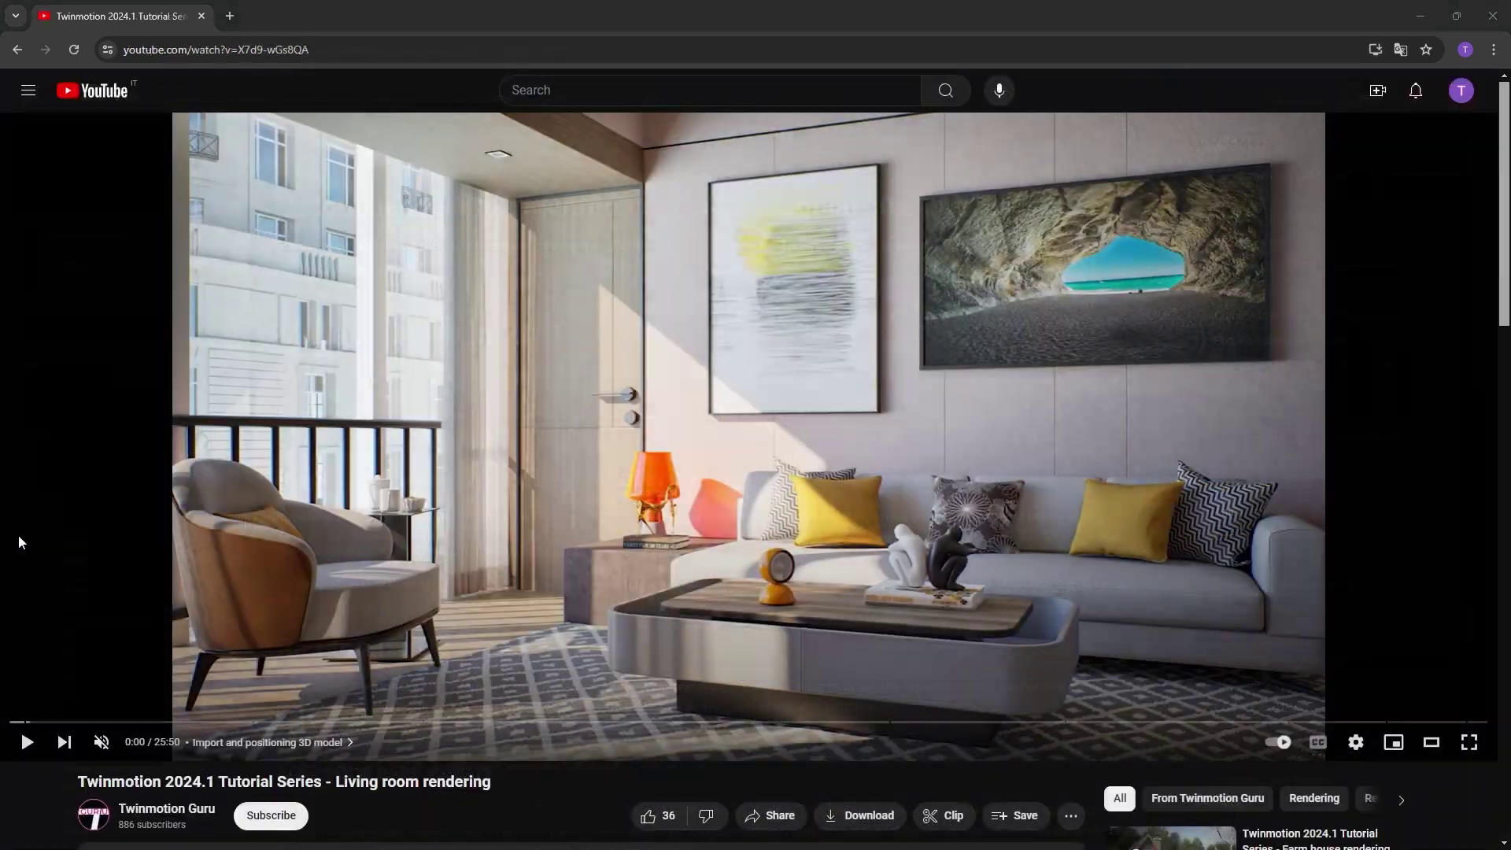
scroll(101, 559, down, 2)
Step: Subscribe to Twinmotion Guru with All notifications and start a comment on the video
click(295, 592)
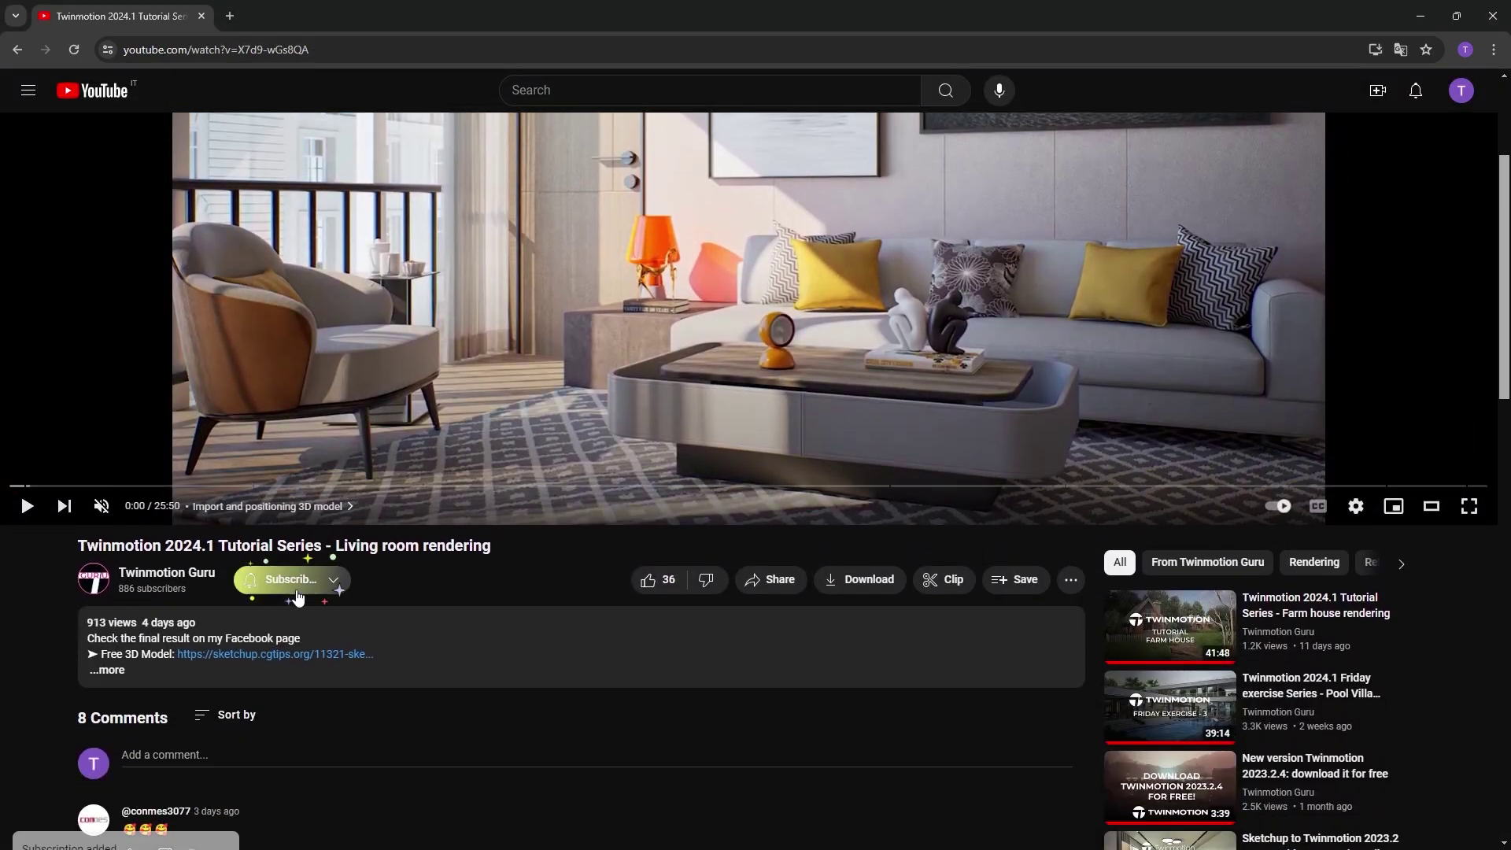
click(316, 623)
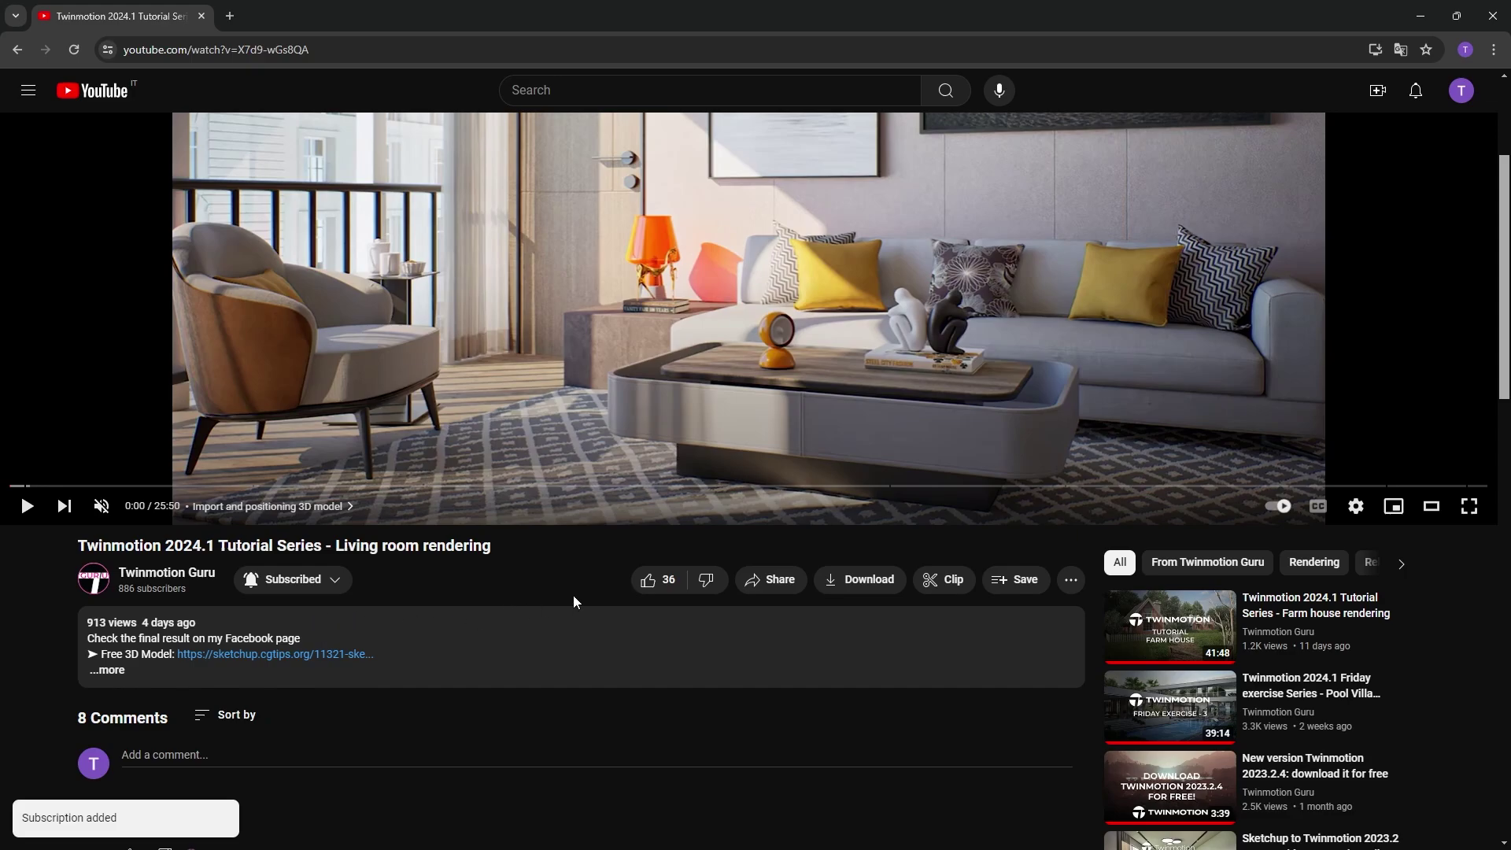
scroll(450, 590, down, 2)
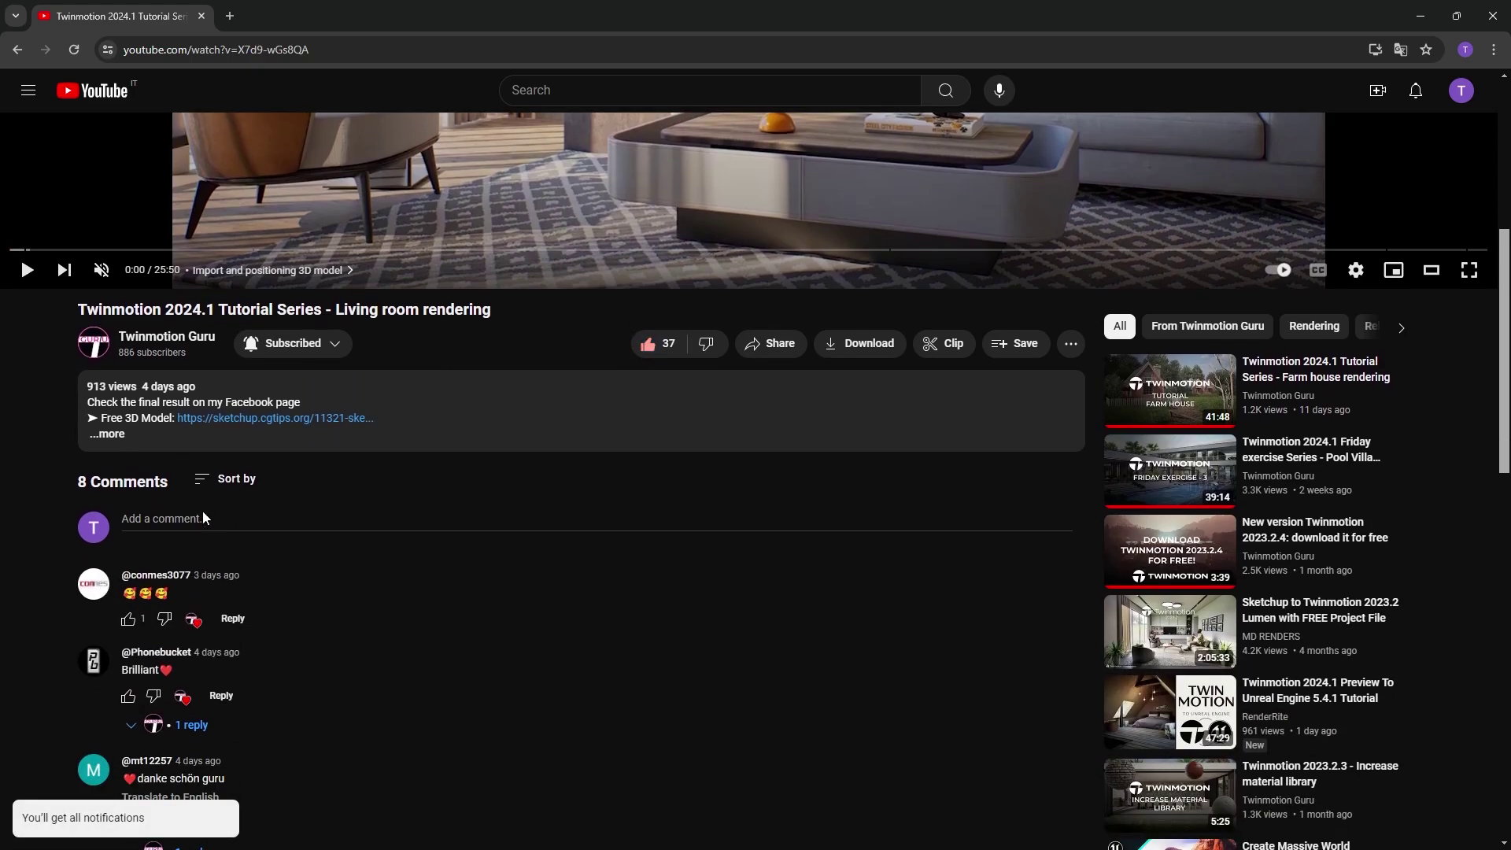
click(202, 516)
text(How )
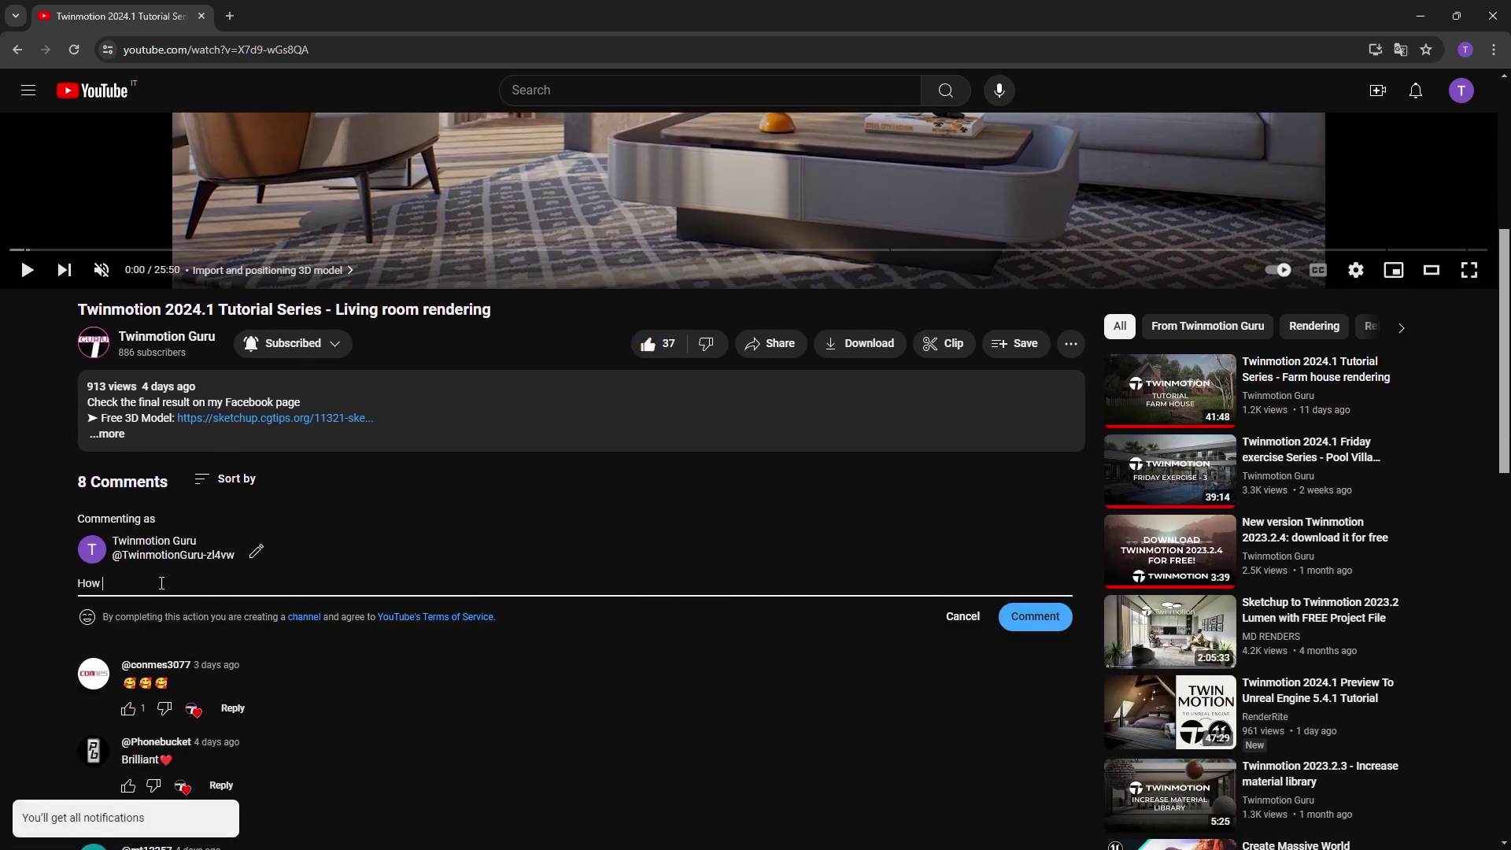
text(to add realism w)
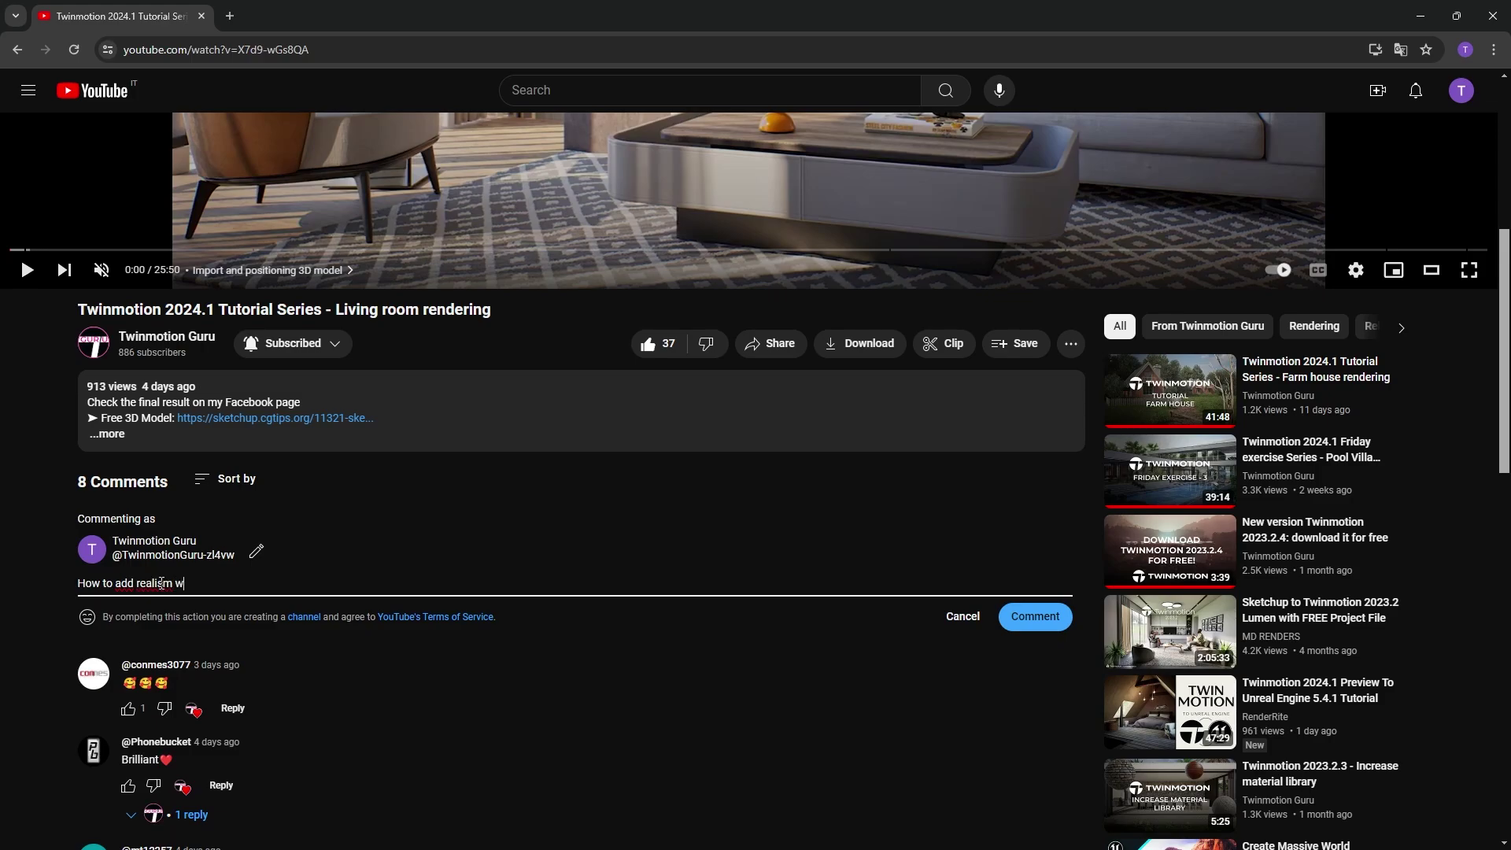